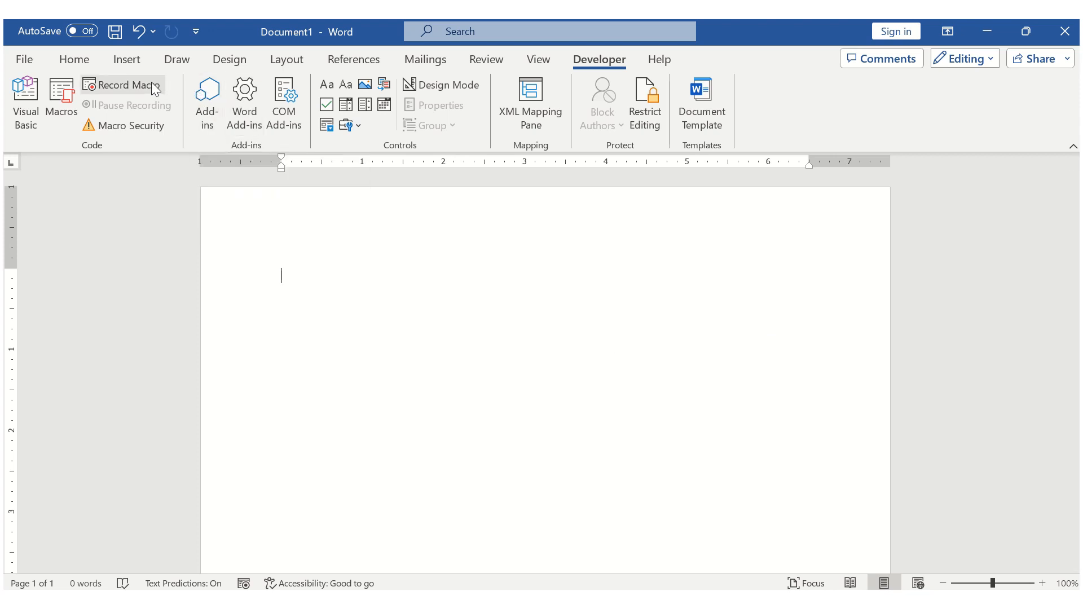
Enable the Developer tab in the ribbon customization options and apply the setting.
{"action": "left_click", "coordinate": [195, 32]}
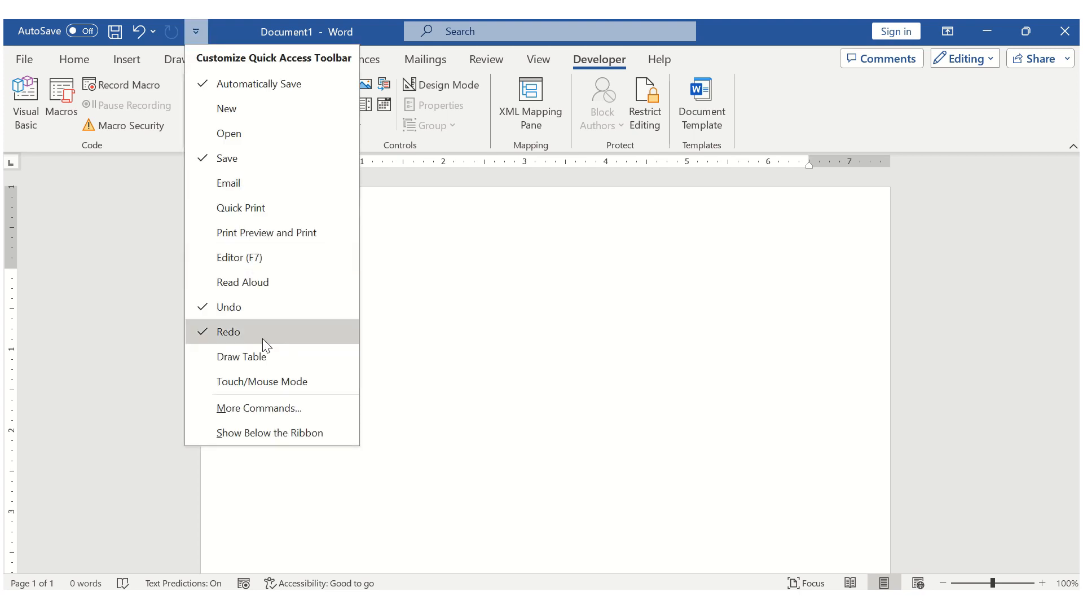
{"action": "left_click", "coordinate": [282, 408]}
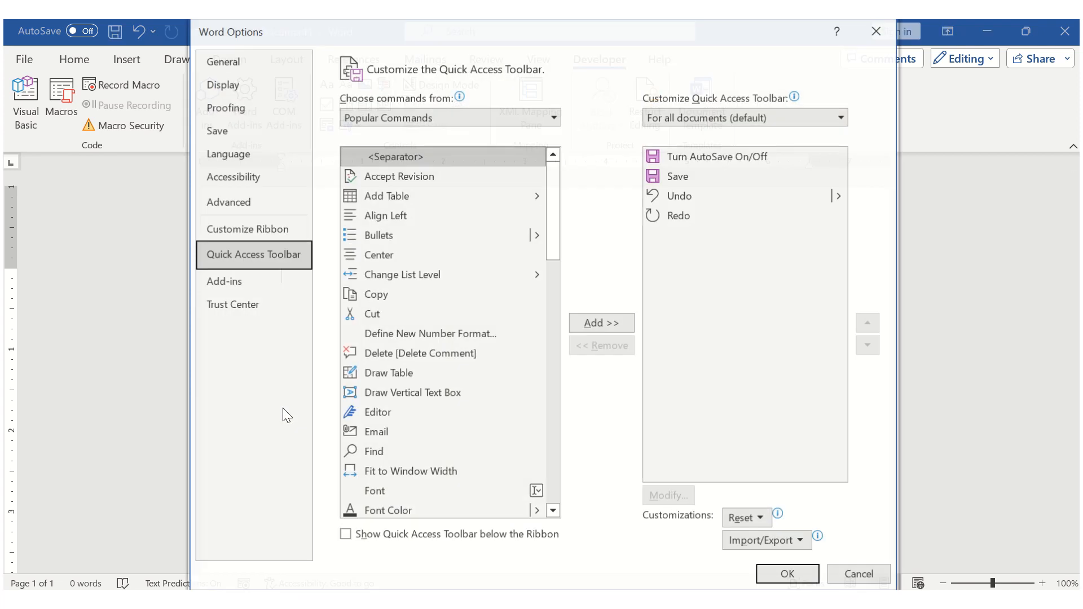
{"action": "left_click", "coordinate": [265, 226]}
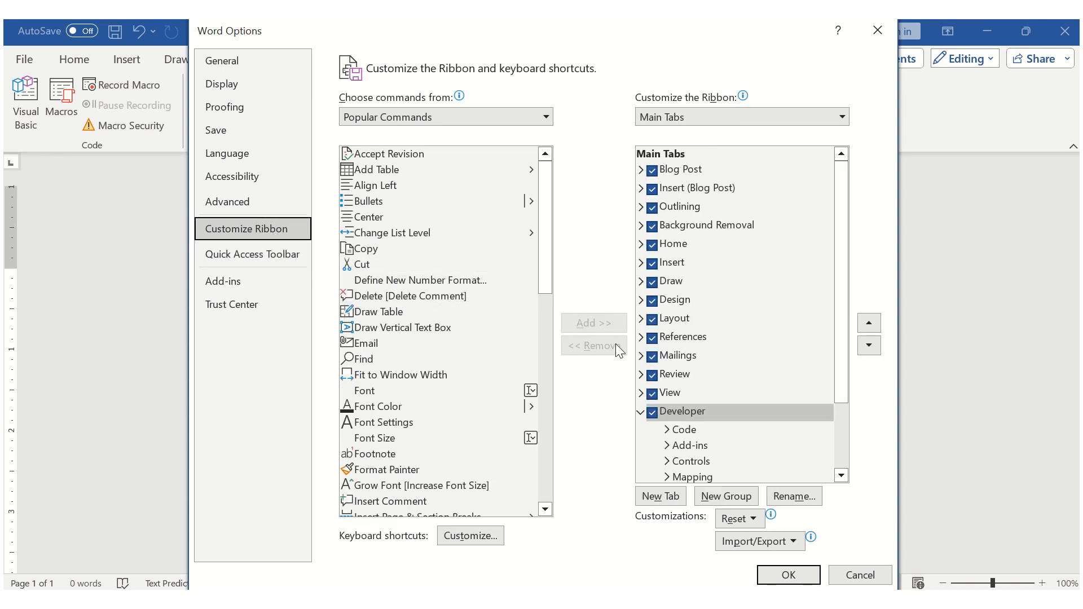
{"action": "left_click", "coordinate": [652, 411]}
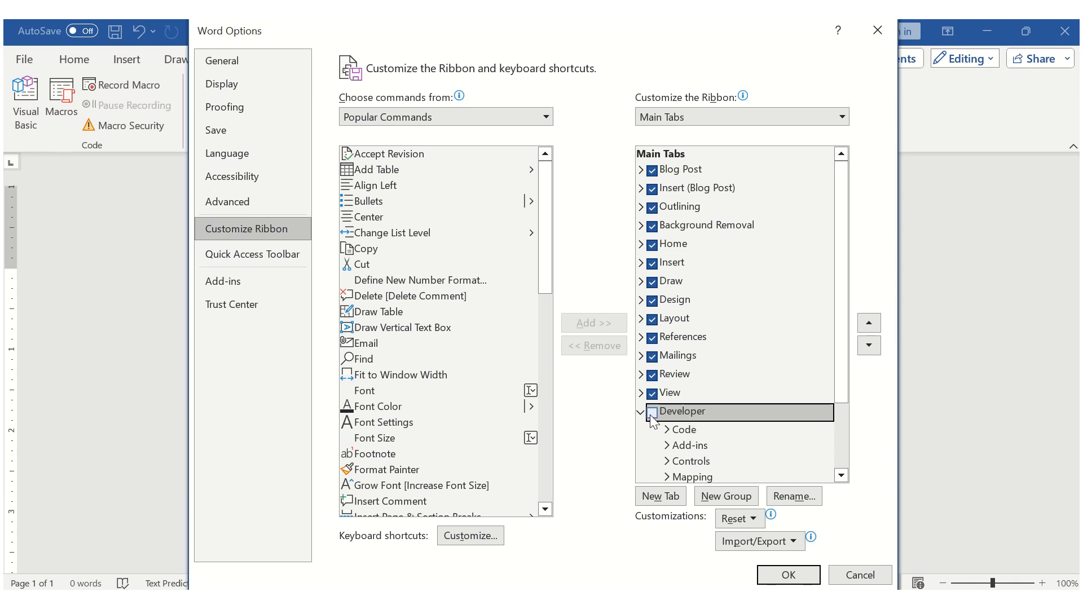
{"action": "left_click", "coordinate": [652, 413]}
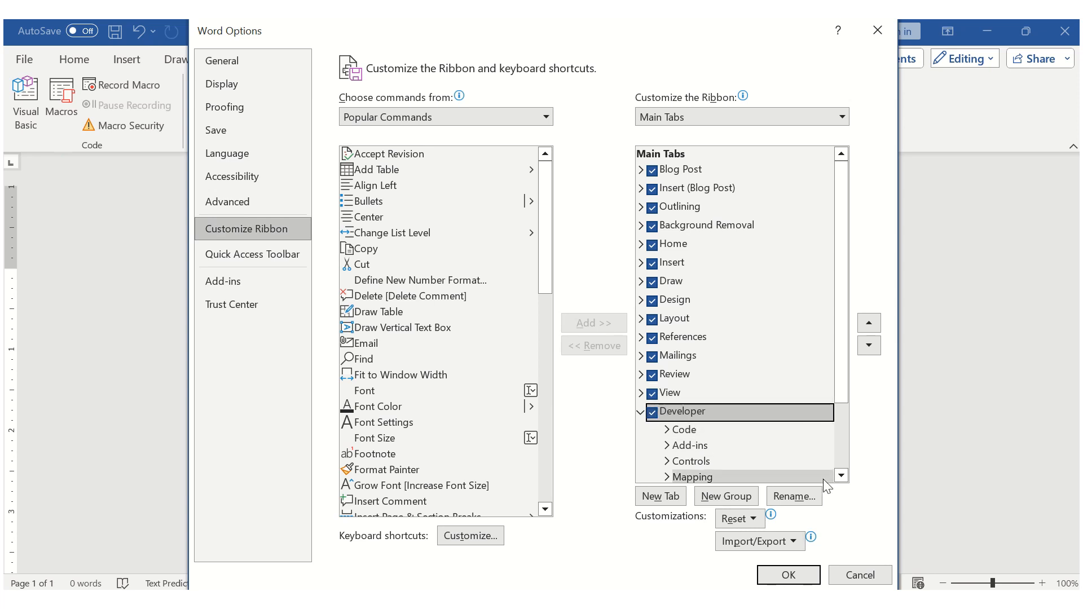
{"action": "left_click", "coordinate": [779, 572]}
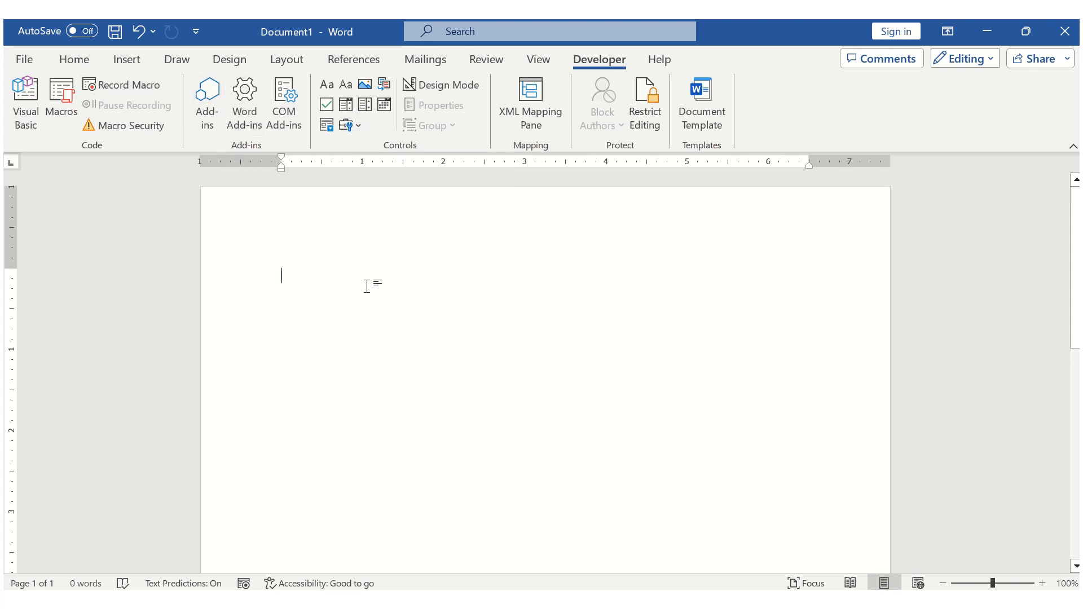
Enter the form title "Business Information Form" on the first line of the blank document.
{"action": "type", "text": "Busin"}
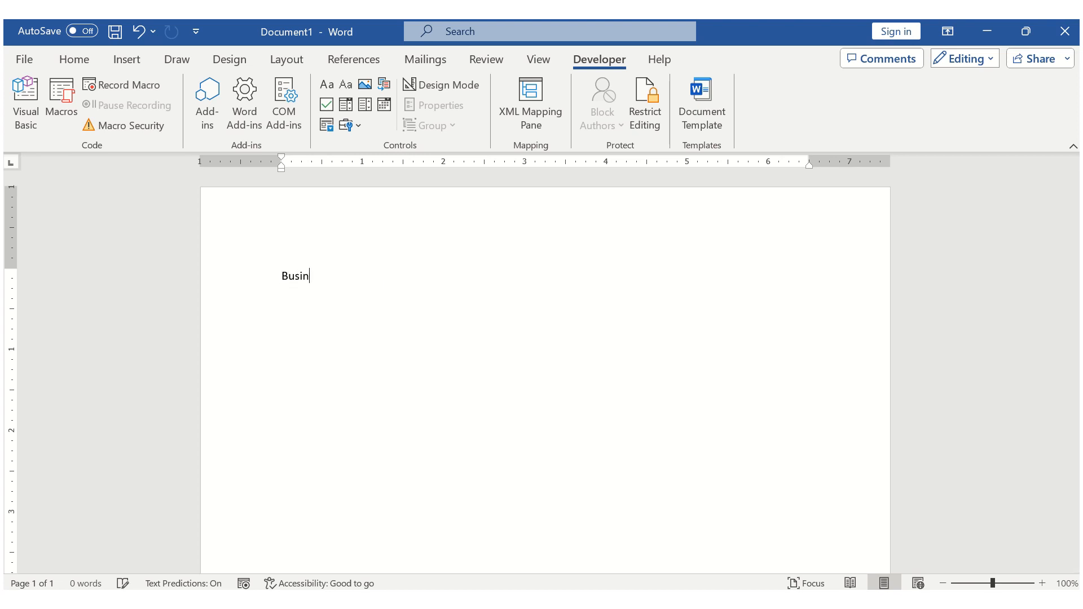
{"action": "type", "text": "ess Inform"}
{"action": "scroll", "coordinate": [545, 372], "scroll_direction": "down", "scroll_amount": 5}
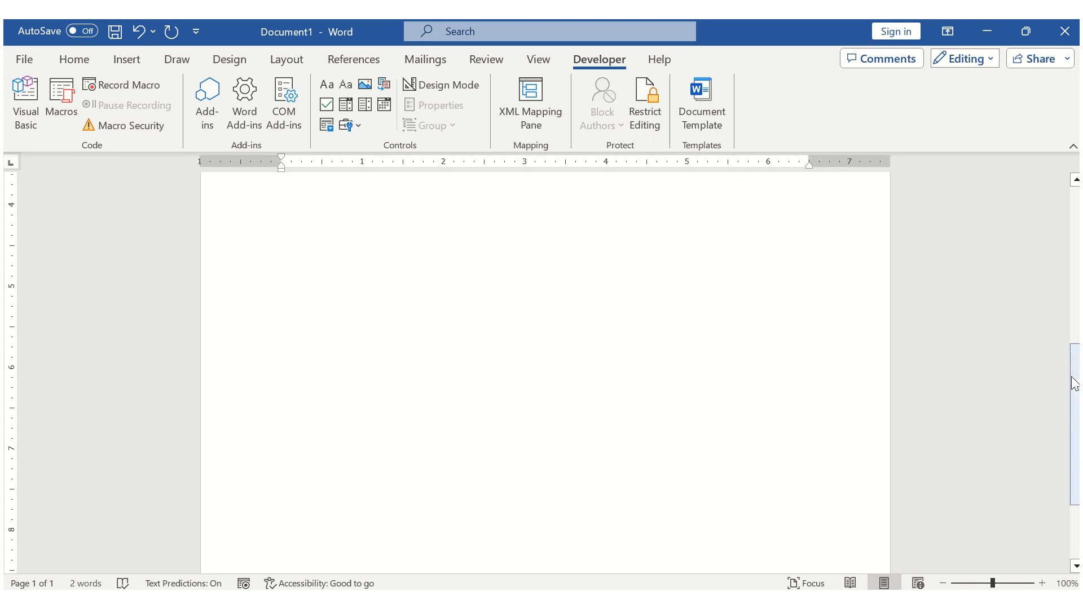
{"action": "left_click_drag", "start_coordinate": [1071, 370], "coordinate": [1055, 192]}
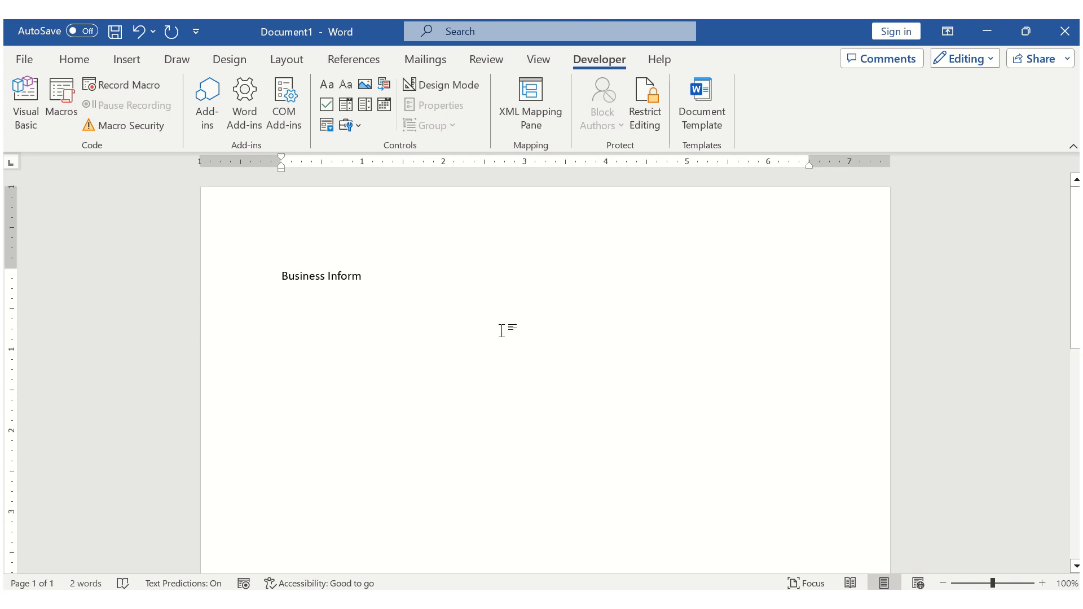
{"action": "type", "text": "ation Form"}
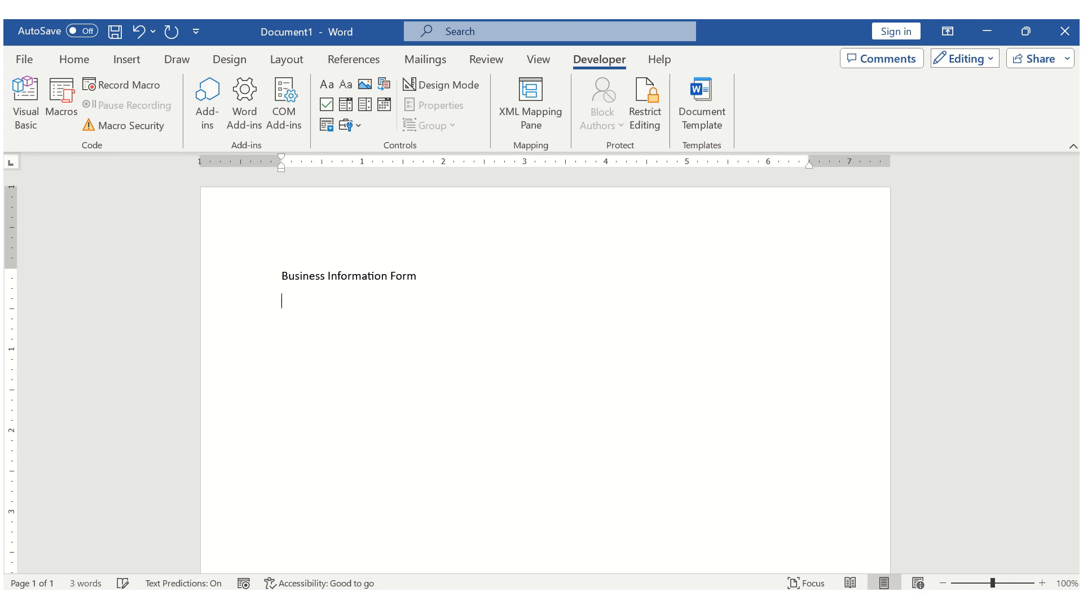
Insert a table with two columns and seven rows below the form title.
{"action": "left_click", "coordinate": [125, 62]}
{"action": "left_click", "coordinate": [132, 113]}
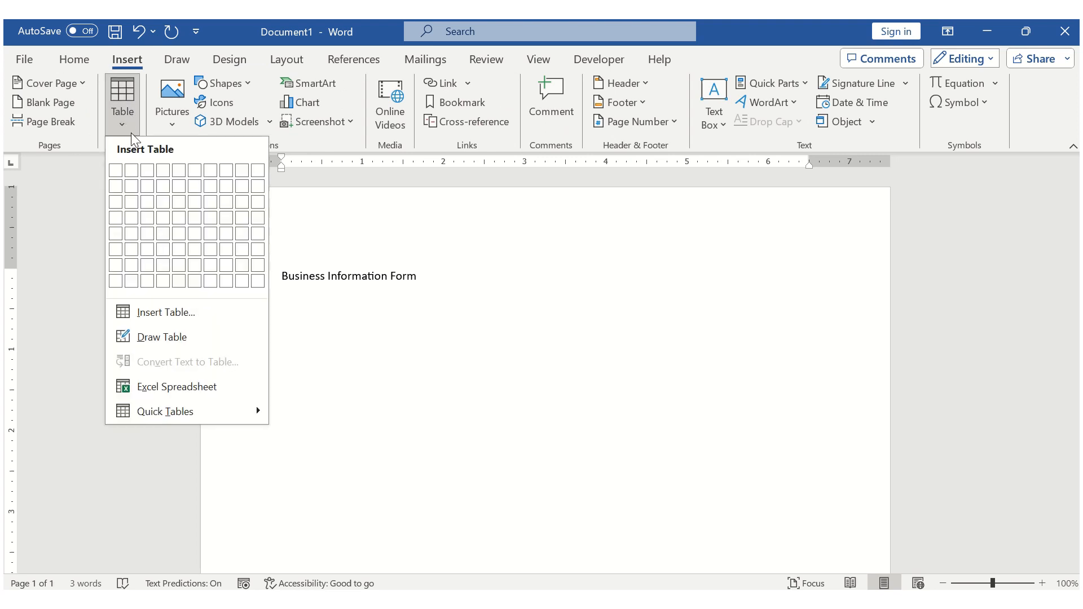
{"action": "left_click", "coordinate": [132, 267]}
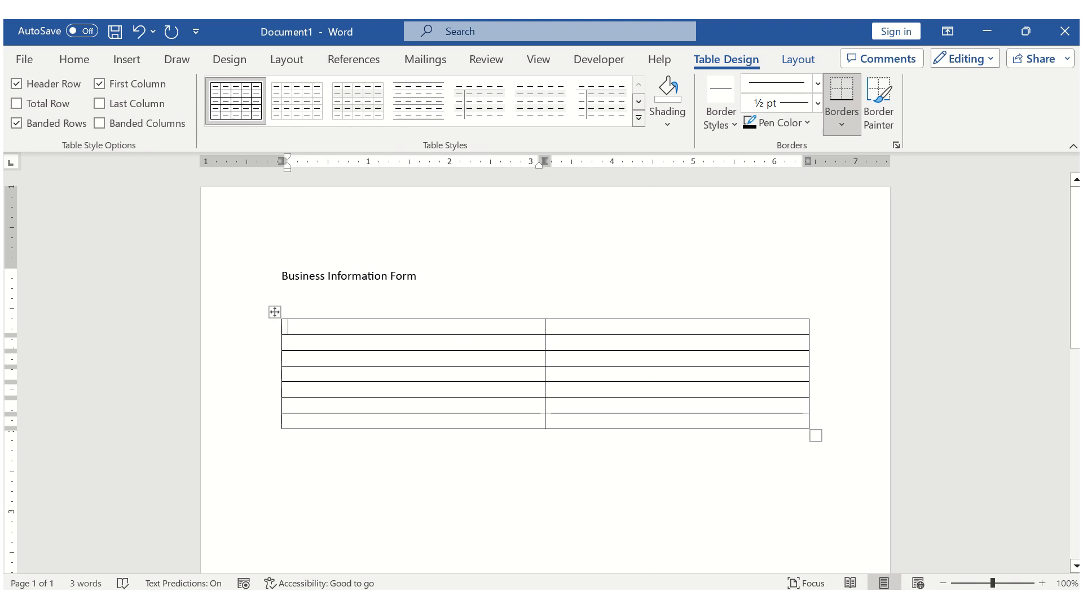
Label the first three rows of the table's first column "First name", "Last name" and "Business Category".
{"action": "type", "text": "First"}
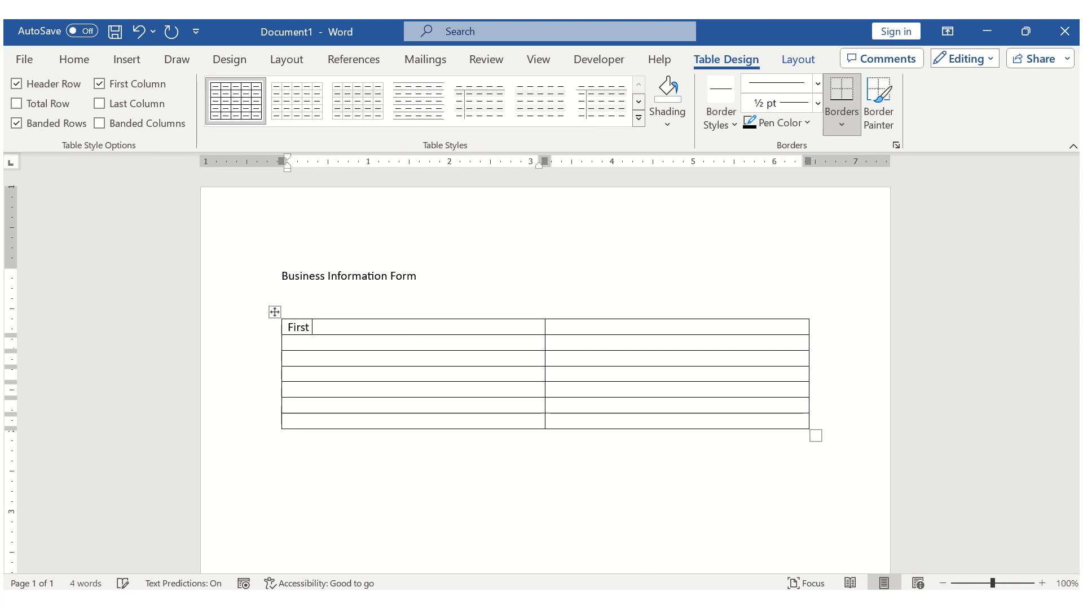
{"action": "type", "text": " name"}
{"action": "left_click", "coordinate": [395, 345]}
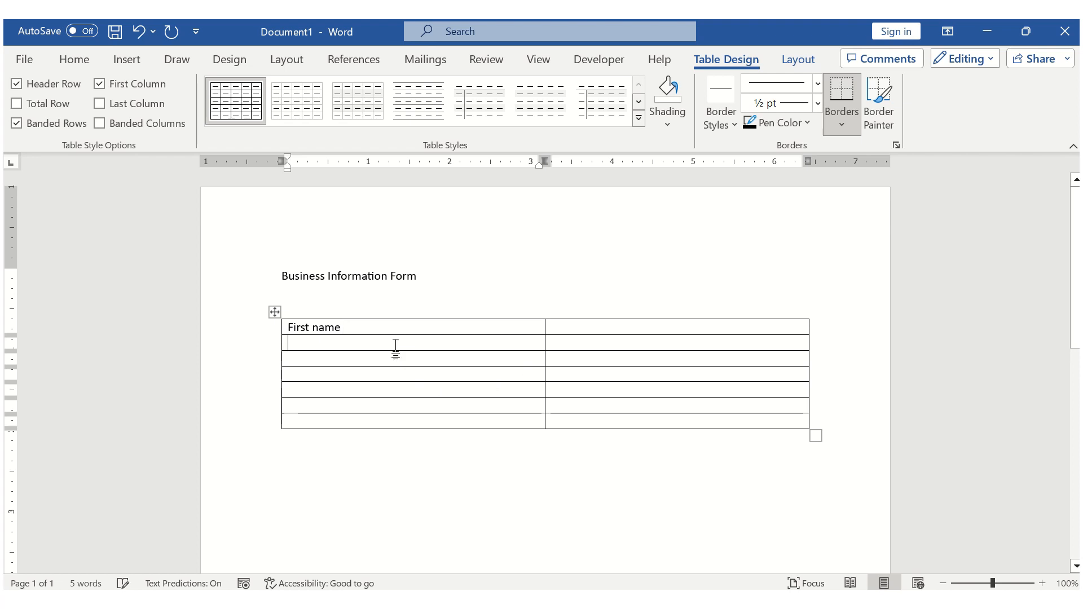
{"action": "type", "text": "Las"}
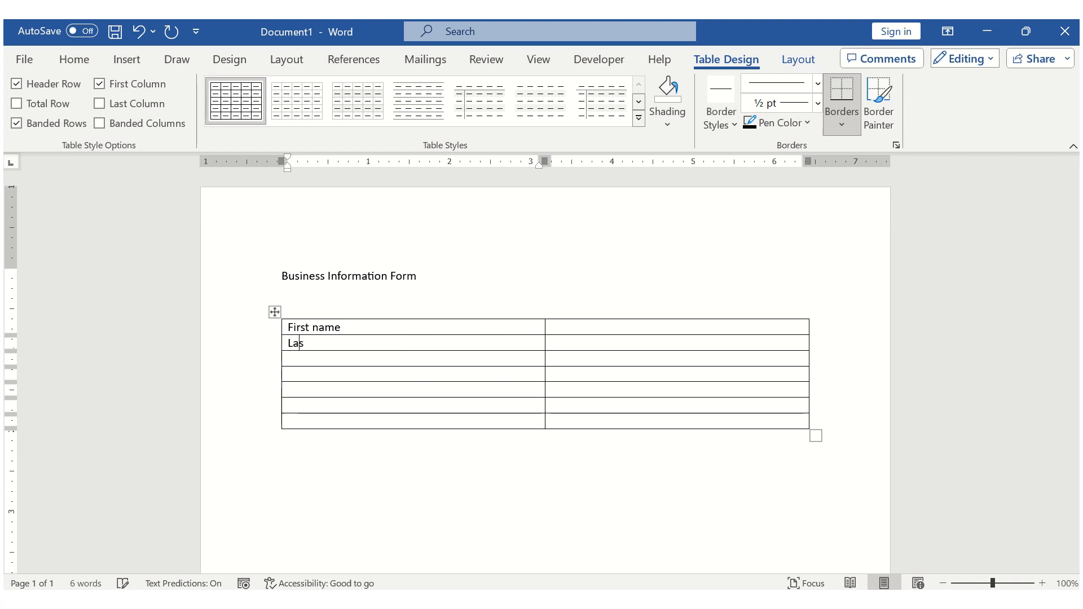
{"action": "type", "text": "t name"}
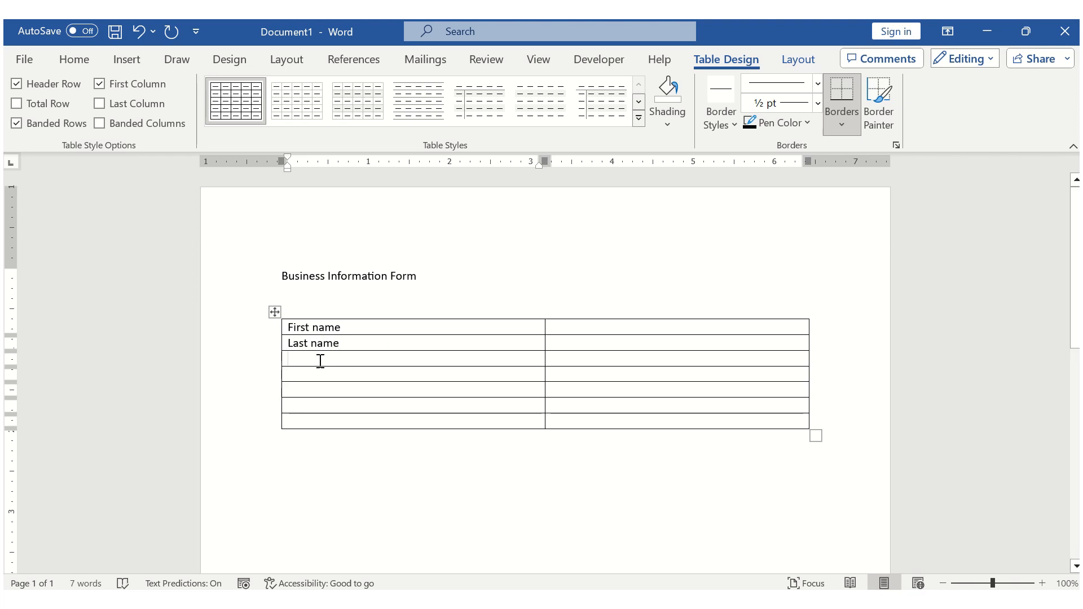
{"action": "type", "text": "Business Category"}
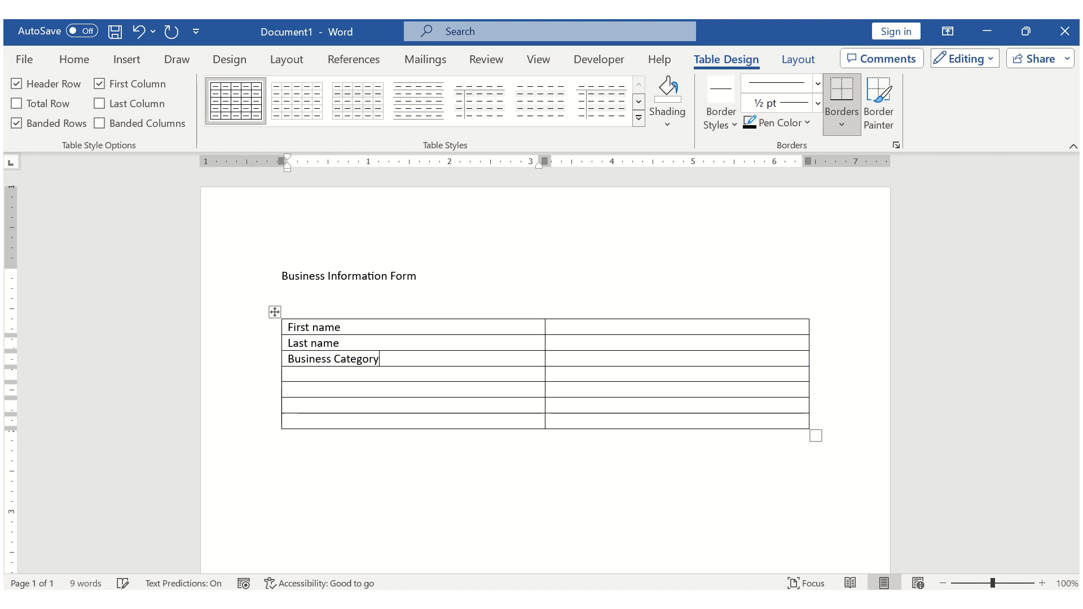
Label the fourth and fifth rows "Do you need a Website?" and "Phone Contact", and narrow the first column to fit its labels.
{"action": "left_click", "coordinate": [313, 372]}
{"action": "type", "text": "Do you n"}
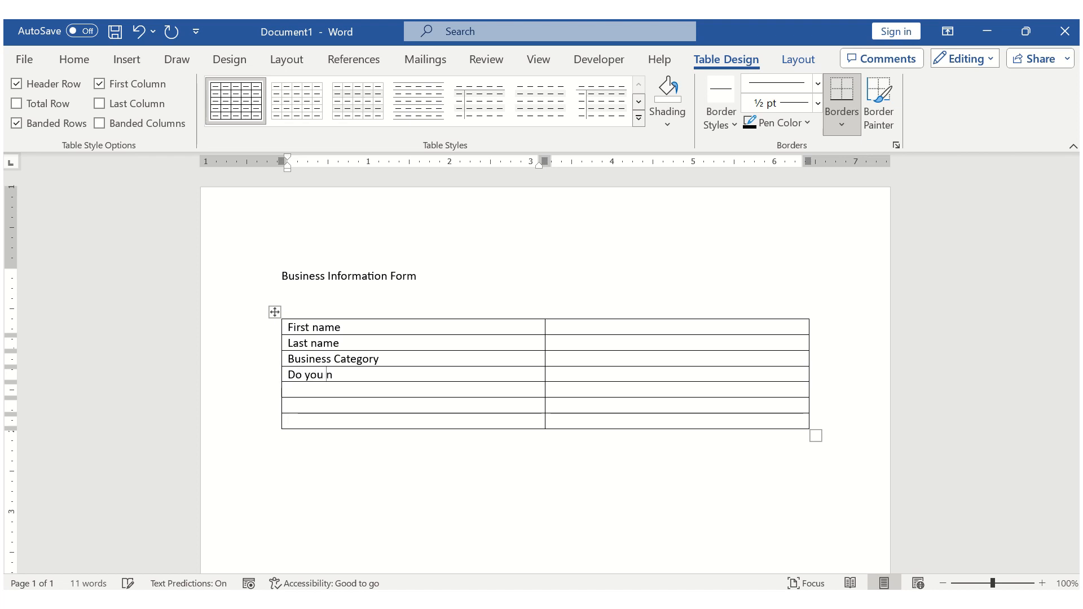
{"action": "type", "text": "eed a Website"}
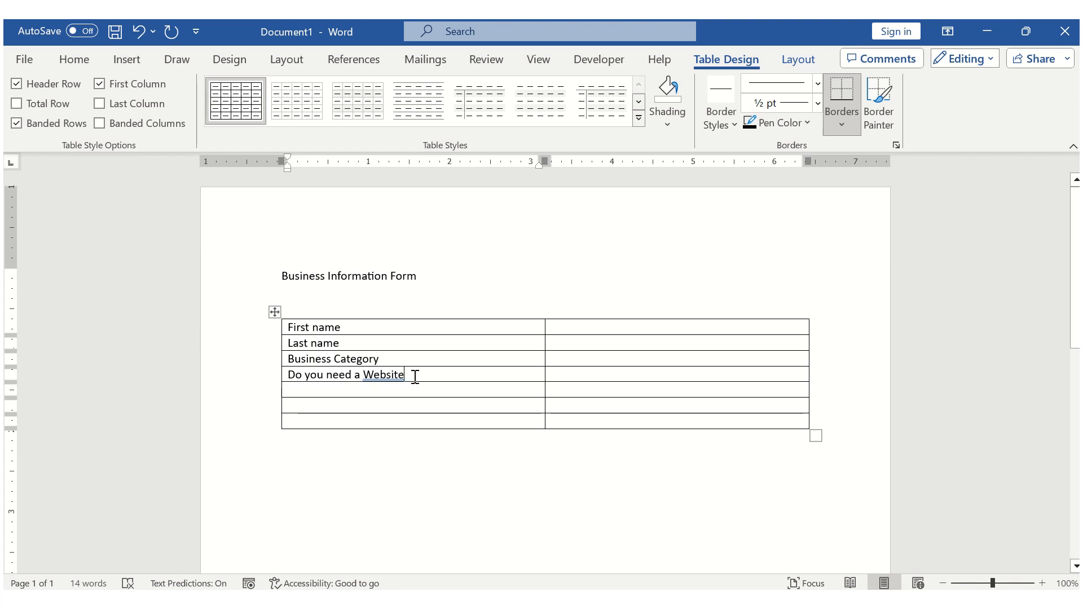
{"action": "type", "text": "?"}
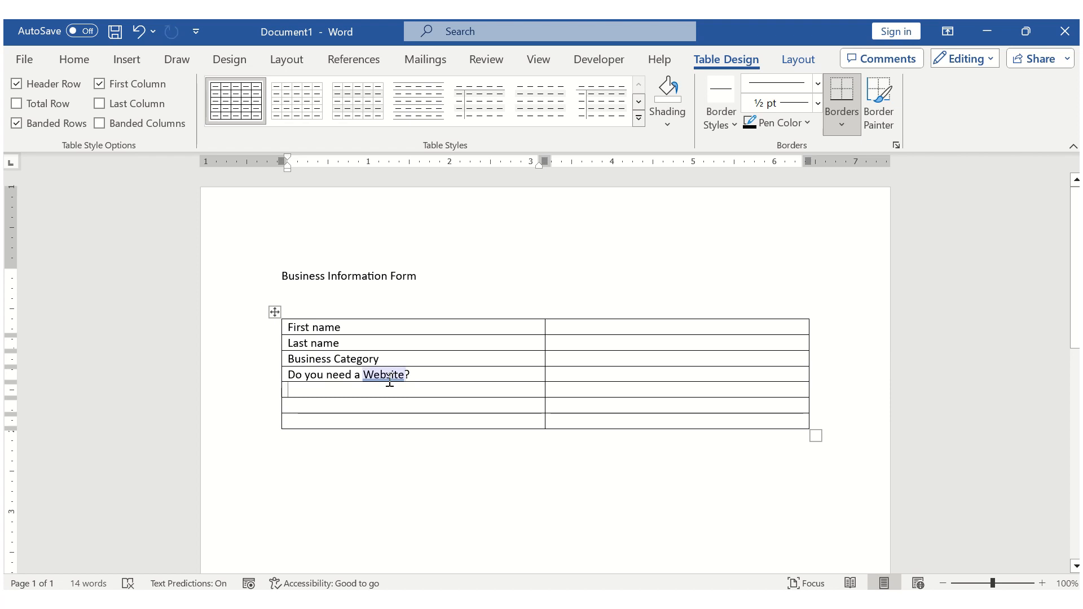
{"action": "left_click", "coordinate": [353, 392]}
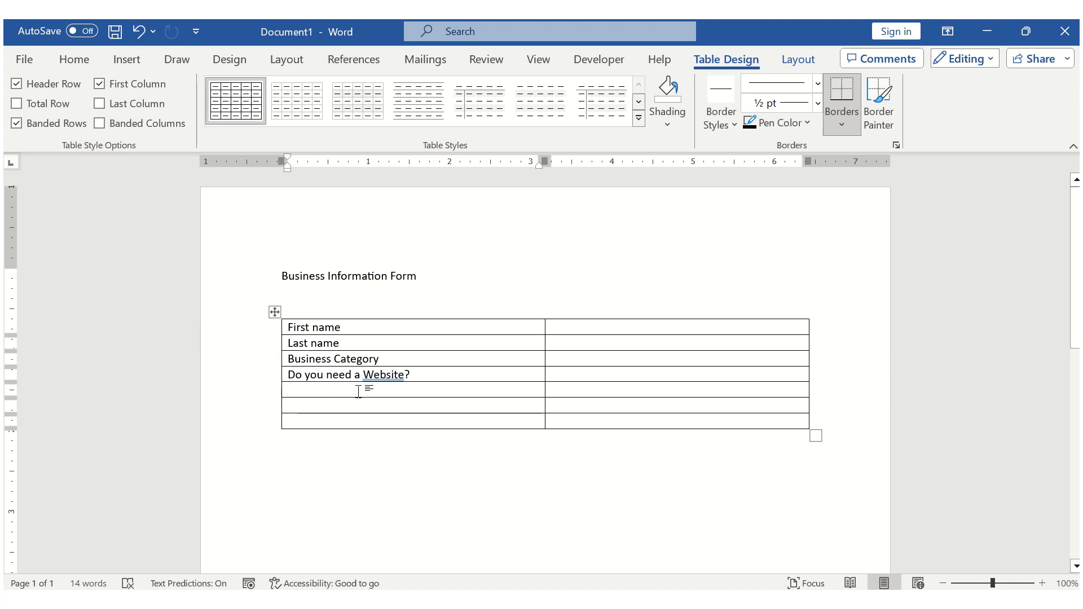
{"action": "type", "text": "Pho"}
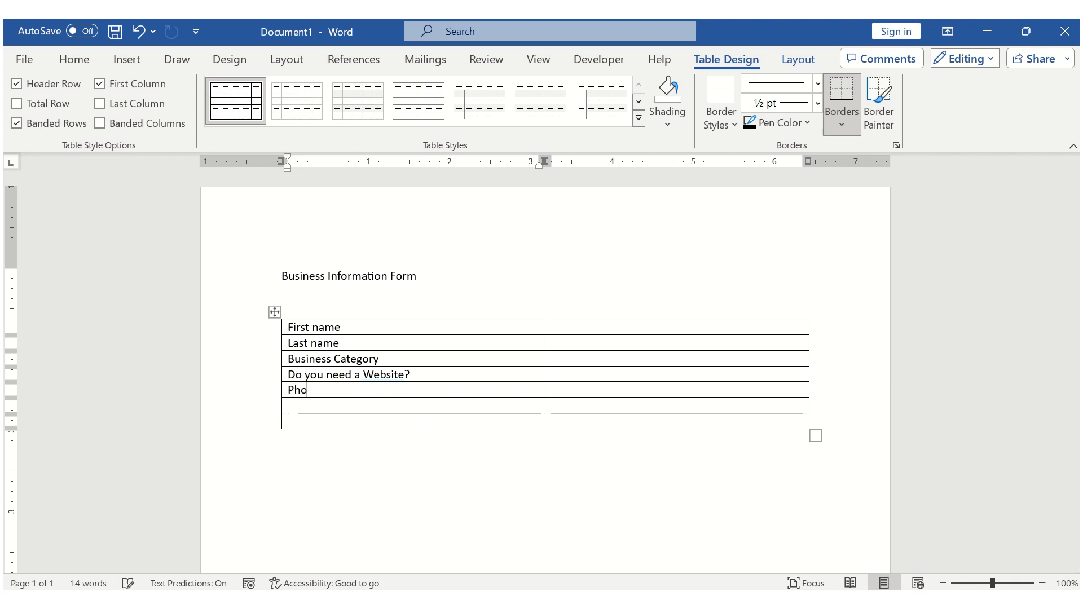
{"action": "type", "text": "ne Contact"}
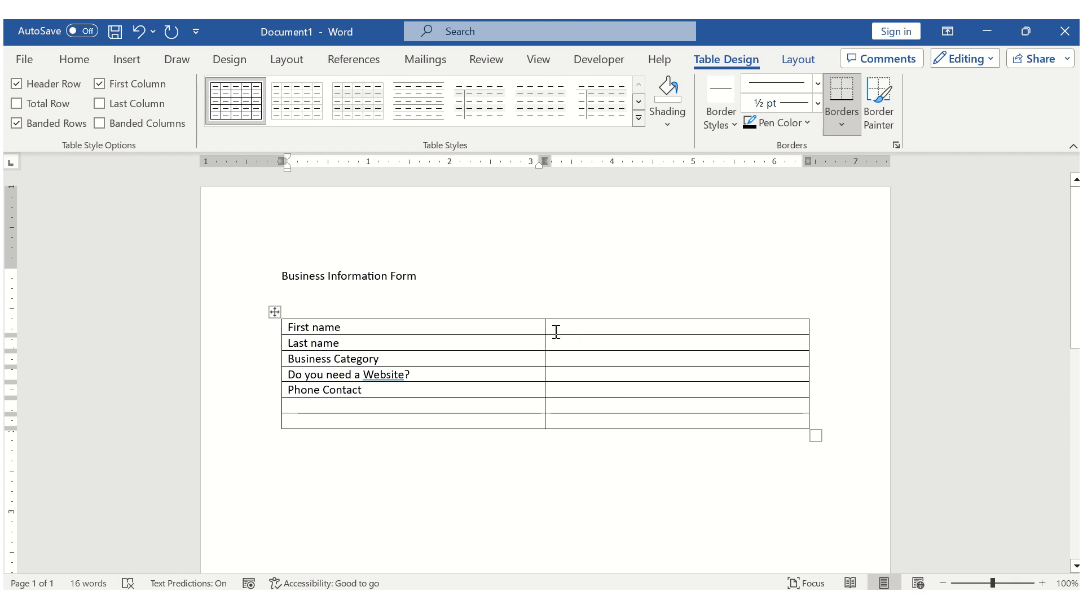
{"action": "left_click_drag", "start_coordinate": [543, 330], "coordinate": [416, 327]}
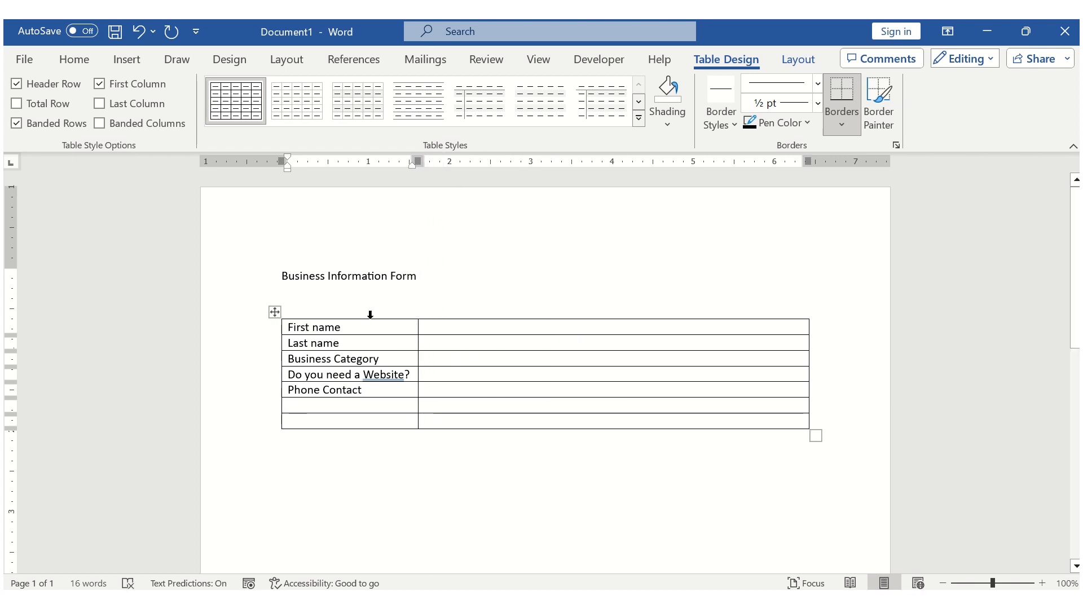
Center the form title and remove the blank line between it and the table.
{"action": "left_click", "coordinate": [387, 277]}
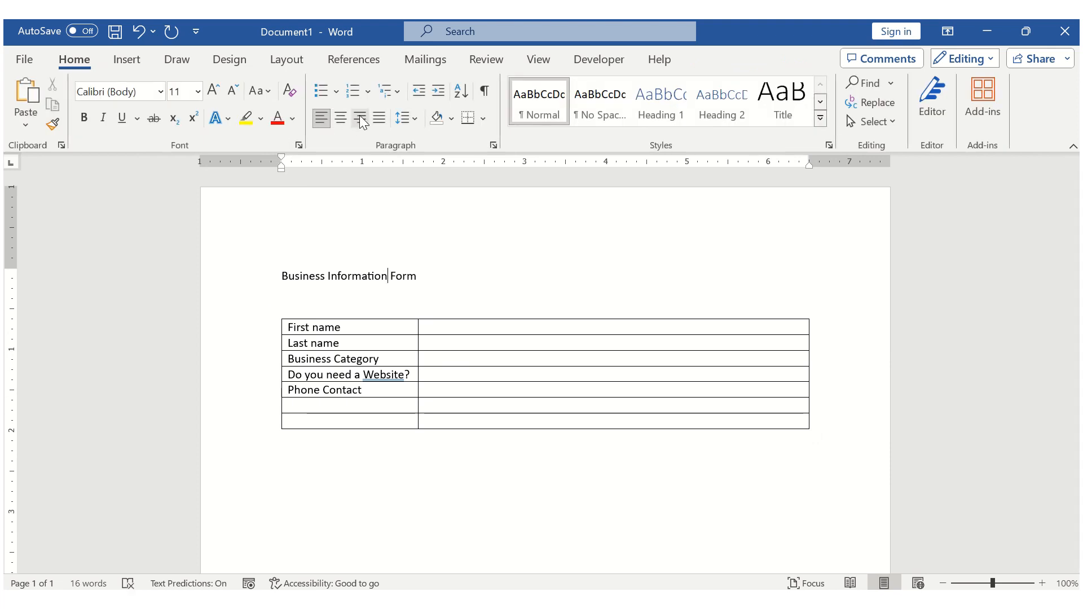
{"action": "left_click", "coordinate": [340, 119]}
{"action": "left_click", "coordinate": [501, 295]}
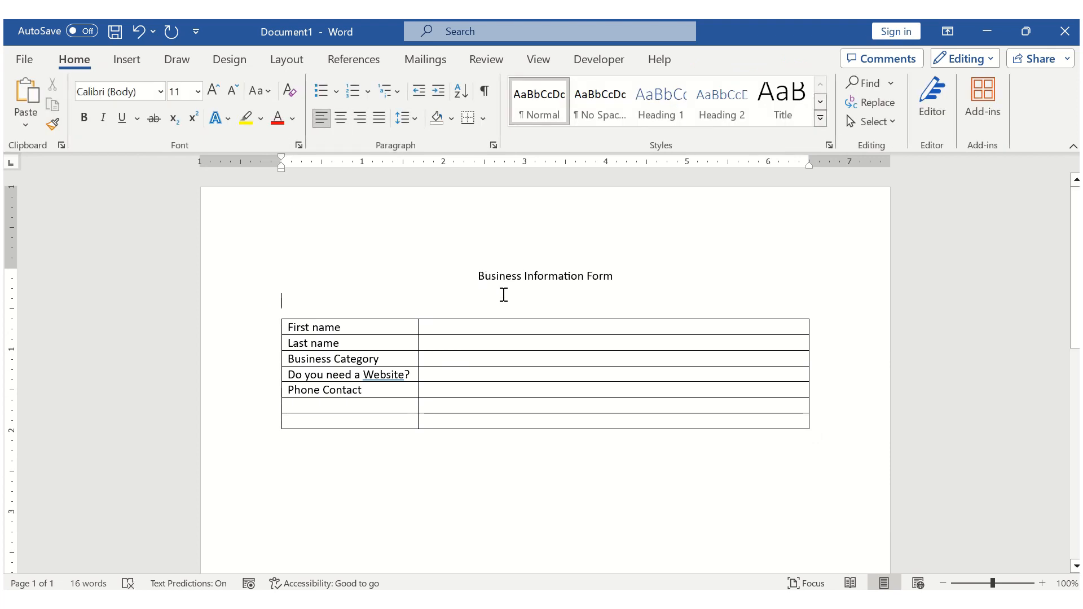
{"action": "key", "text": "BackSpace"}
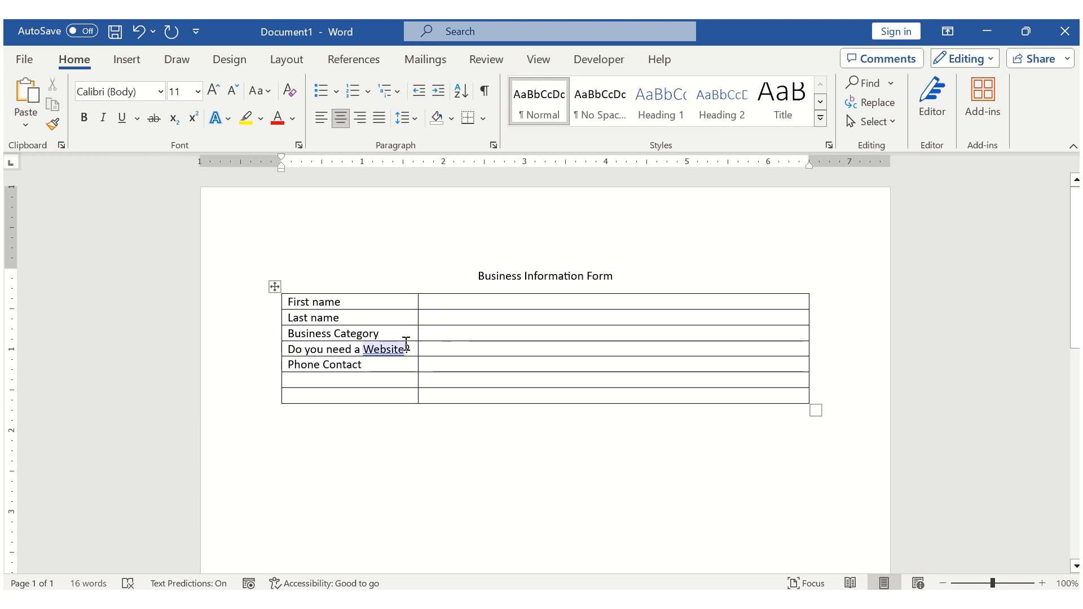
Insert plain text content controls in the answer cells beside "First name" and "Last name".
{"action": "left_click", "coordinate": [442, 302]}
{"action": "left_click", "coordinate": [604, 61]}
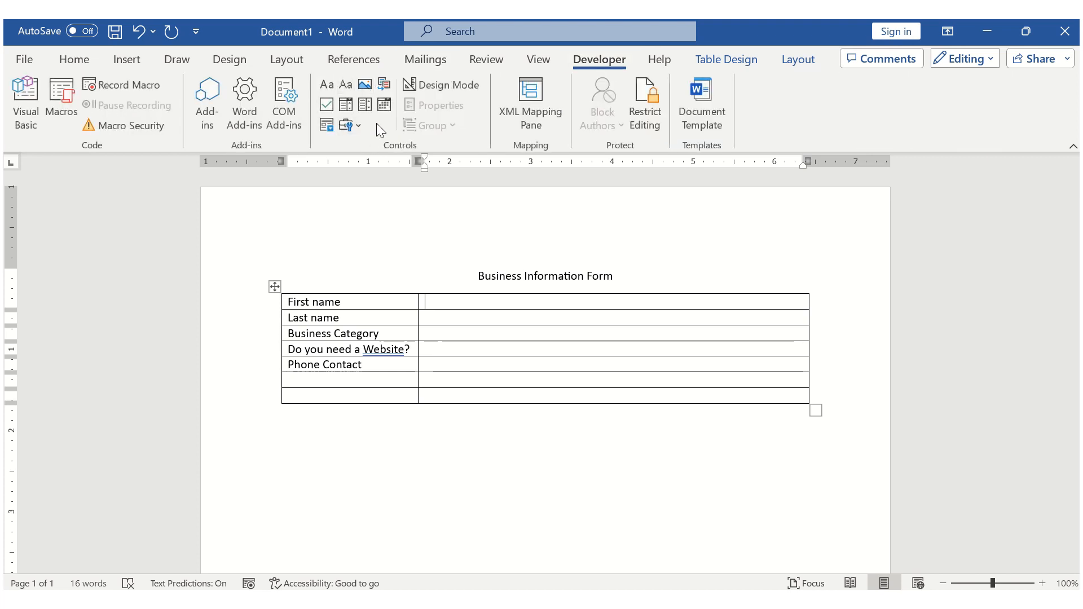
{"action": "left_click", "coordinate": [347, 87]}
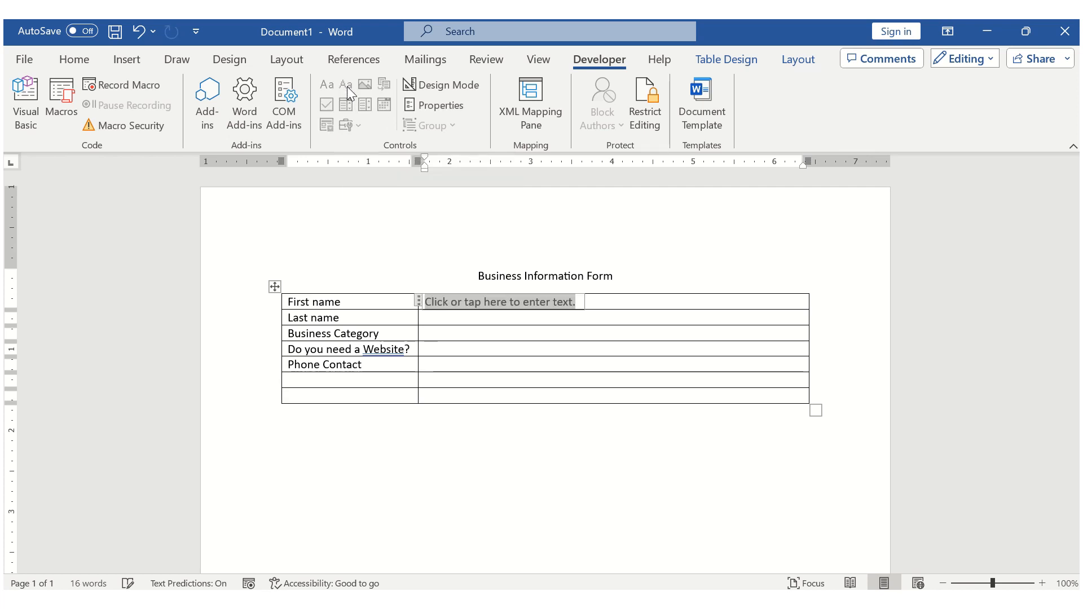
{"action": "left_click", "coordinate": [428, 319]}
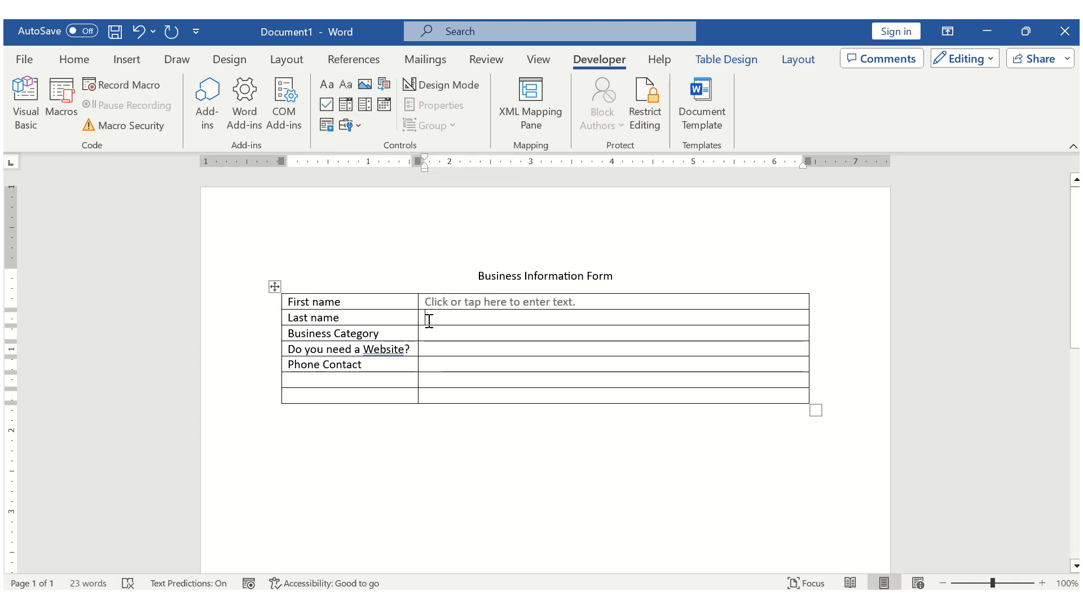
{"action": "left_click", "coordinate": [346, 87]}
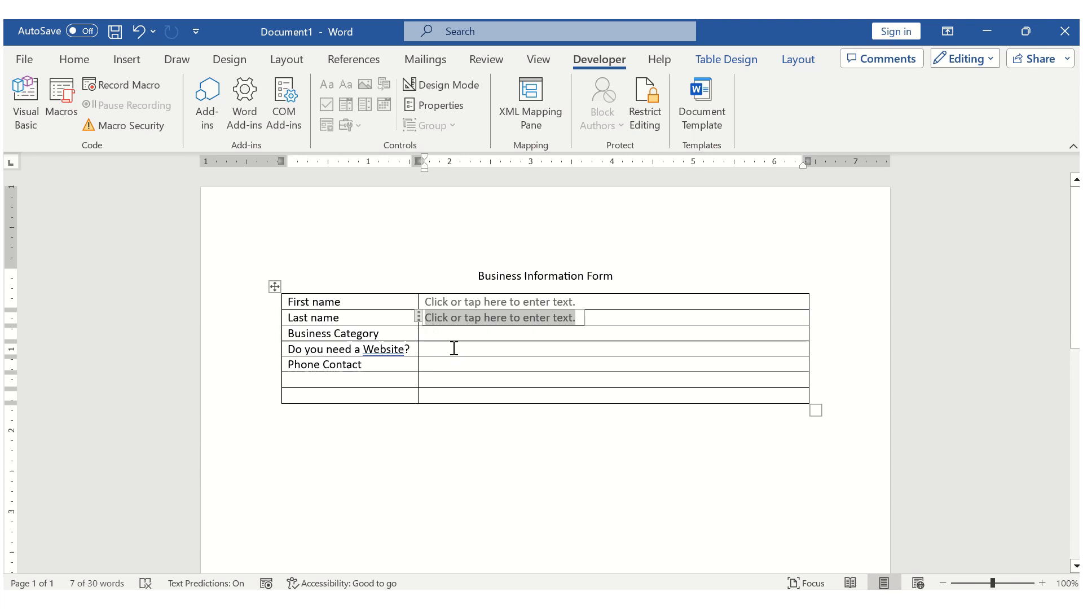
Enter the answer options "YES" and "NO" in the cell beside "Do you need a Website?".
{"action": "left_click", "coordinate": [454, 349]}
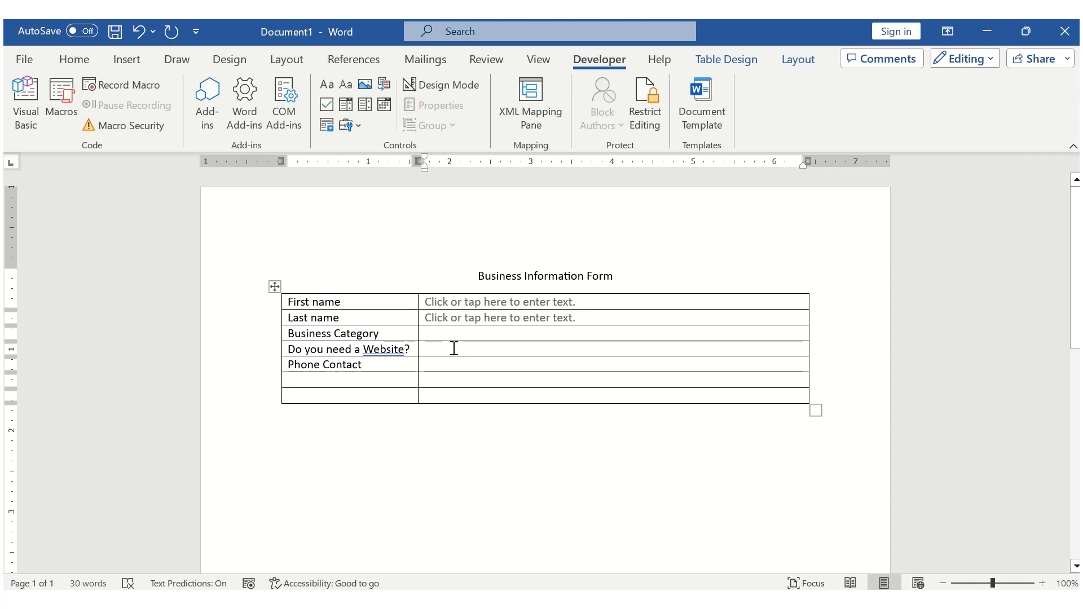
{"action": "type", "text": "YES"}
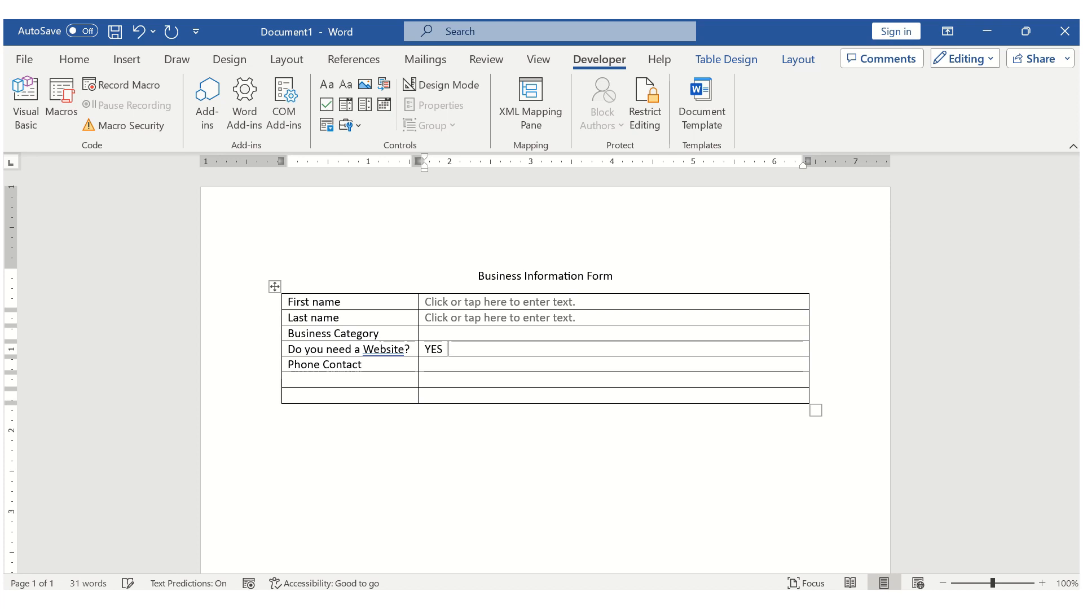
{"action": "type", "text": " NO"}
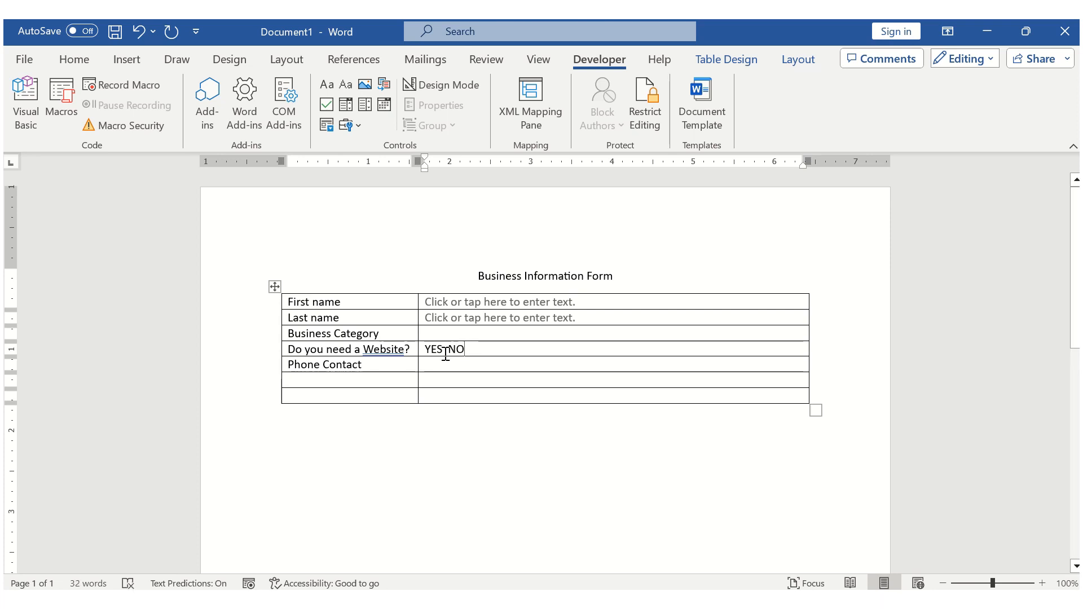
{"action": "left_click", "coordinate": [423, 352]}
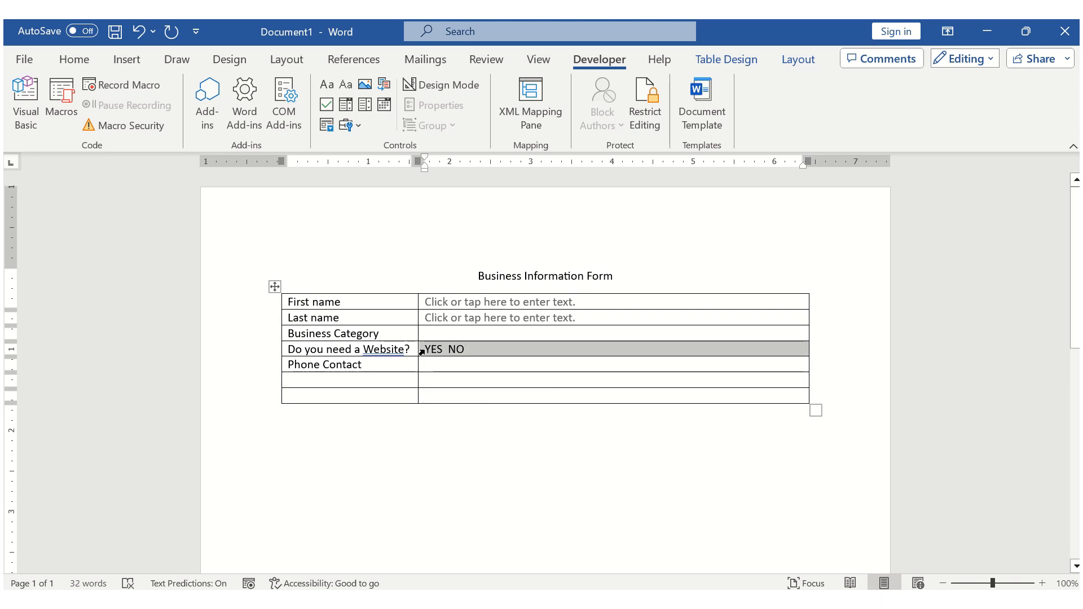
Insert check box content controls directly before "YES" and "NO" in the "Do you need a Website?" answer cell.
{"action": "left_click", "coordinate": [427, 349]}
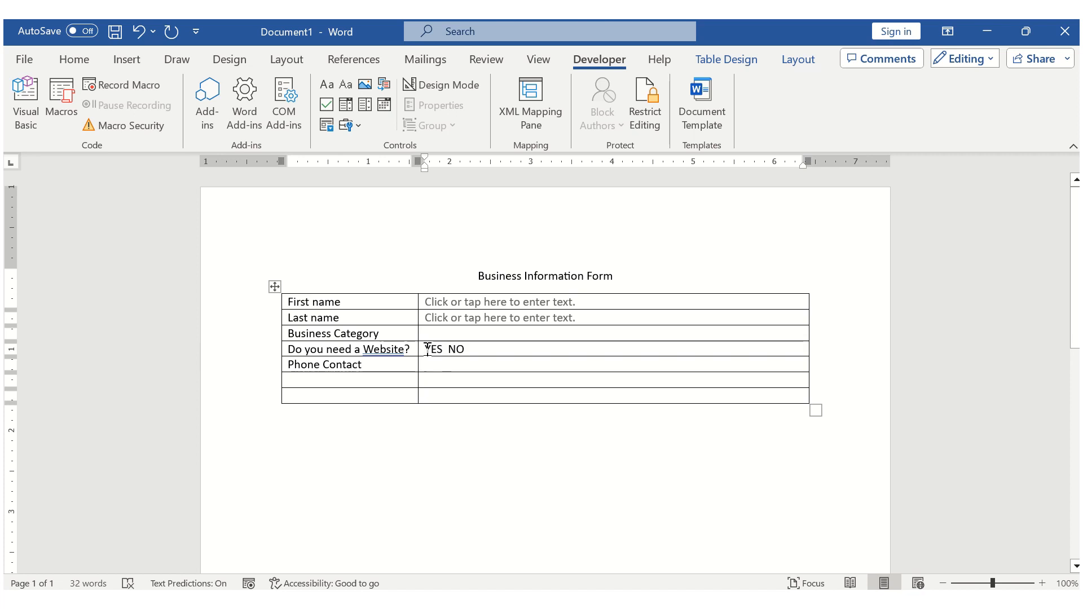
{"action": "left_click", "coordinate": [327, 104]}
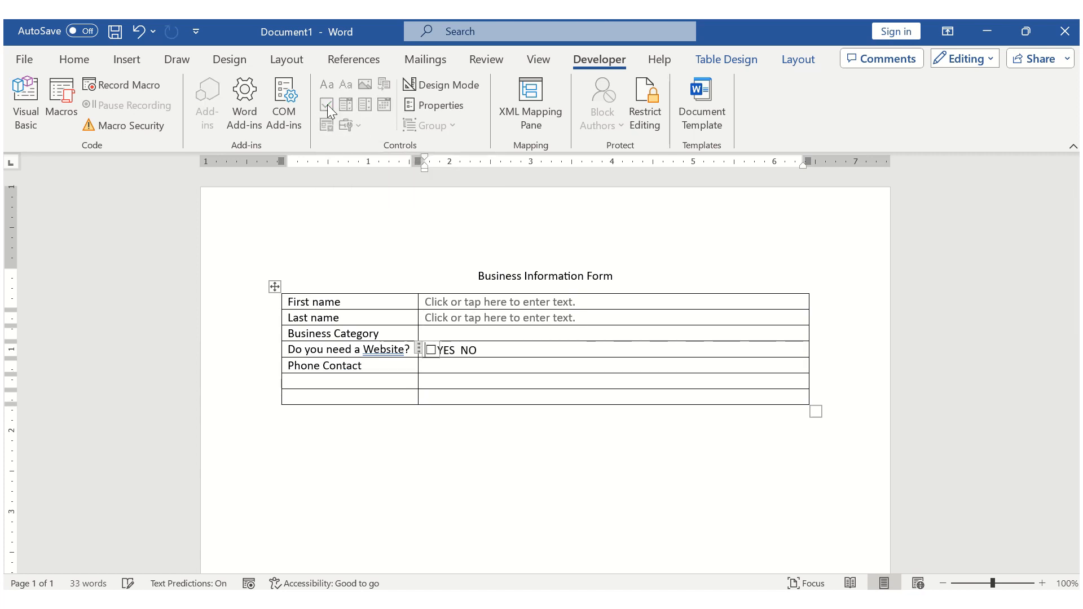
{"action": "left_click", "coordinate": [463, 350]}
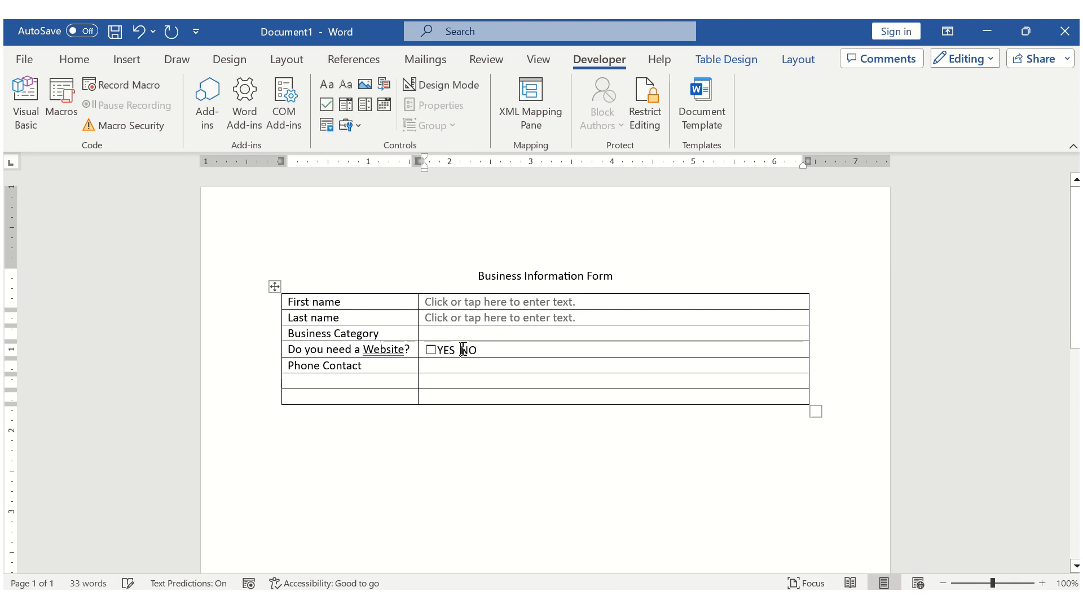
{"action": "left_click", "coordinate": [327, 104]}
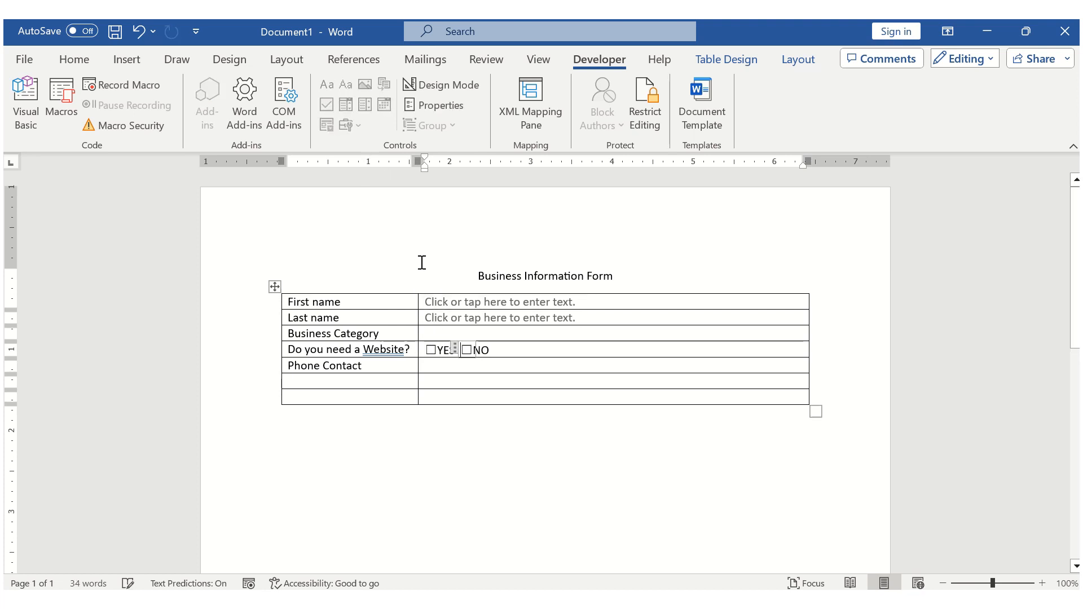
Insert a plain text content control beside "Phone Contact" and a drop-down list content control beside "Business Category".
{"action": "left_click", "coordinate": [440, 366]}
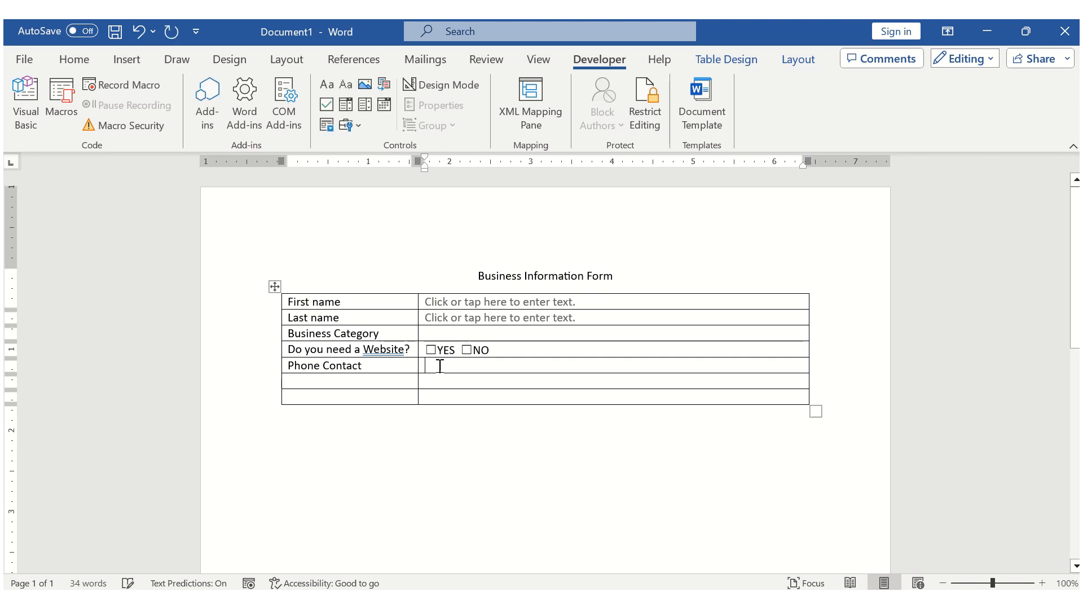
{"action": "left_click", "coordinate": [346, 85]}
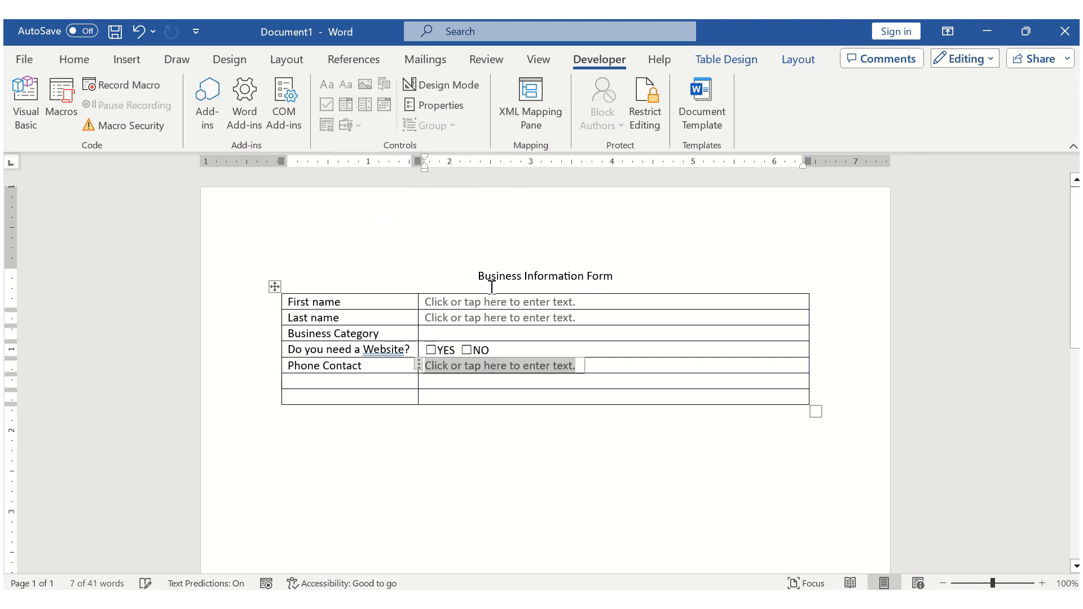
{"action": "left_click", "coordinate": [453, 332]}
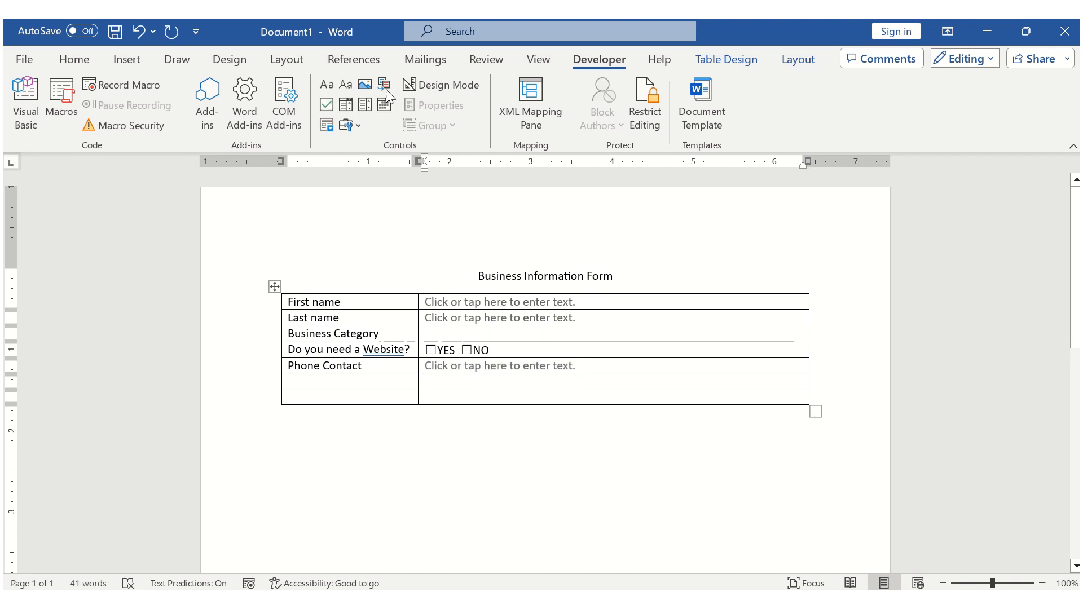
{"action": "left_click", "coordinate": [363, 107]}
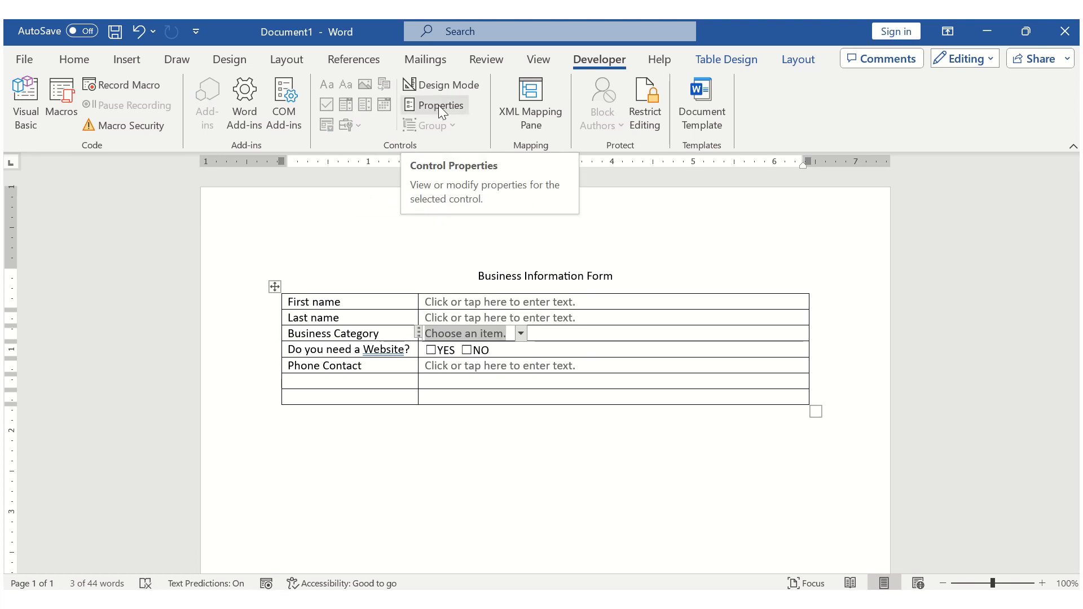
Open the properties of the Business Category drop-down list and add the choice "Education".
{"action": "left_click", "coordinate": [434, 108]}
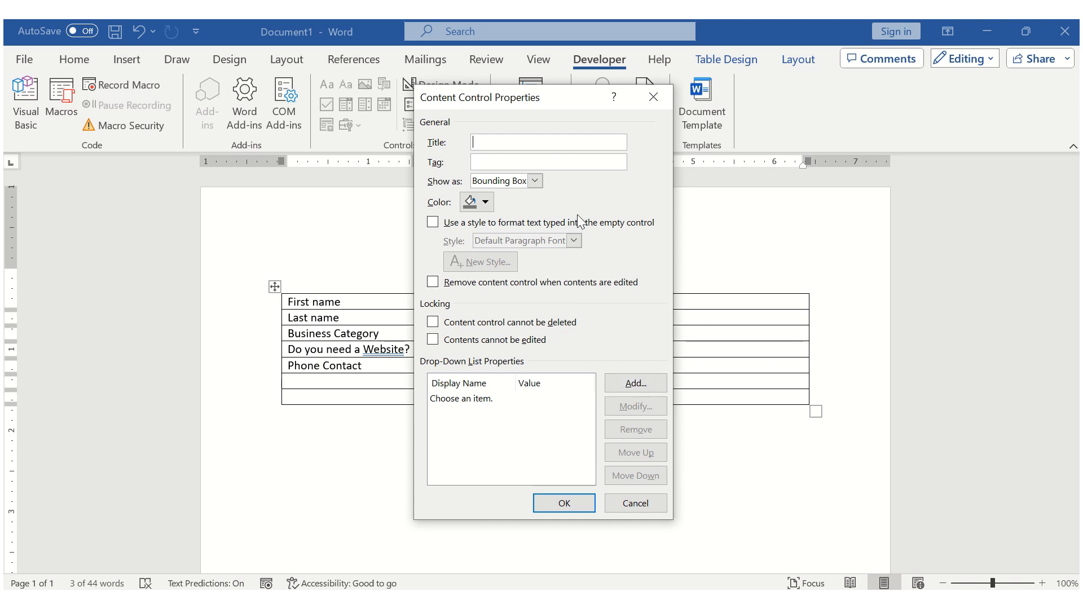
{"action": "left_click_drag", "start_coordinate": [536, 107], "coordinate": [667, 103]}
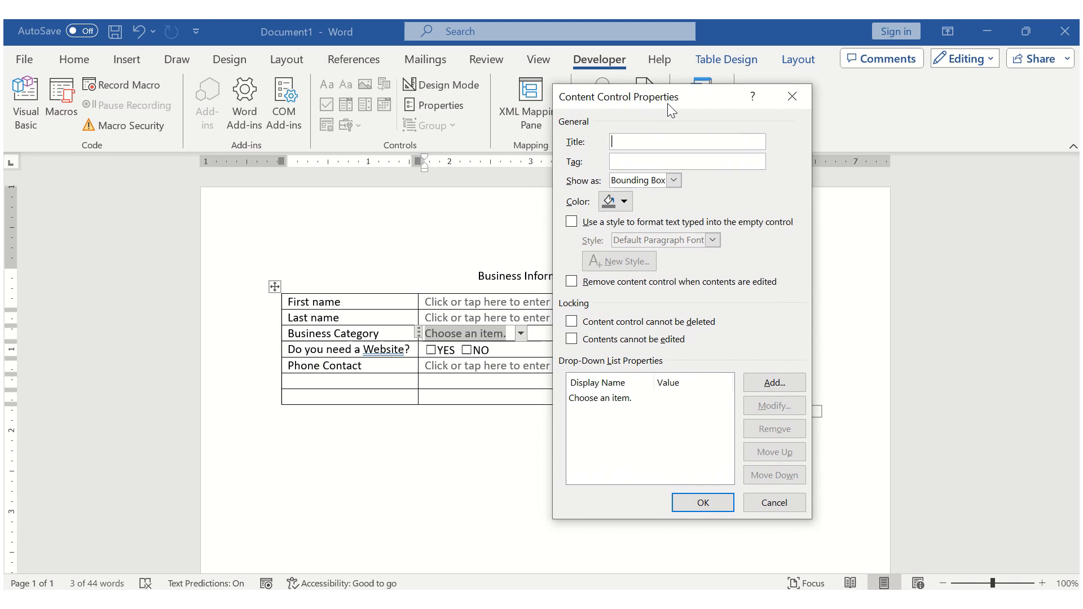
{"action": "left_click", "coordinate": [775, 383]}
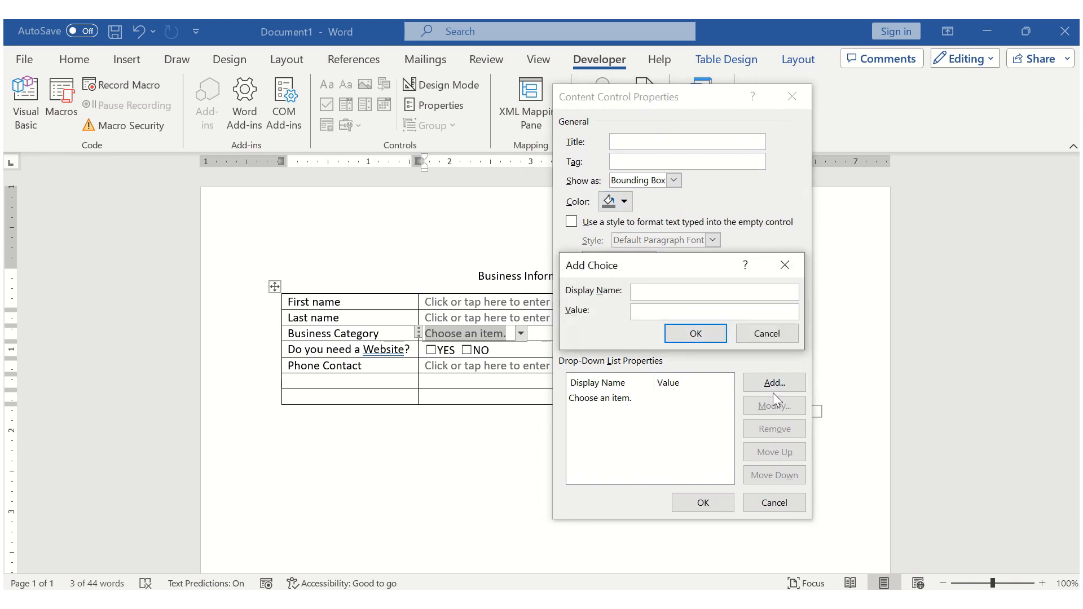
{"action": "type", "text": "Educastion"}
{"action": "key", "text": "Left"}
{"action": "key", "text": "Left"}
{"action": "key", "text": "BackSpace"}
{"action": "left_click", "coordinate": [718, 335]}
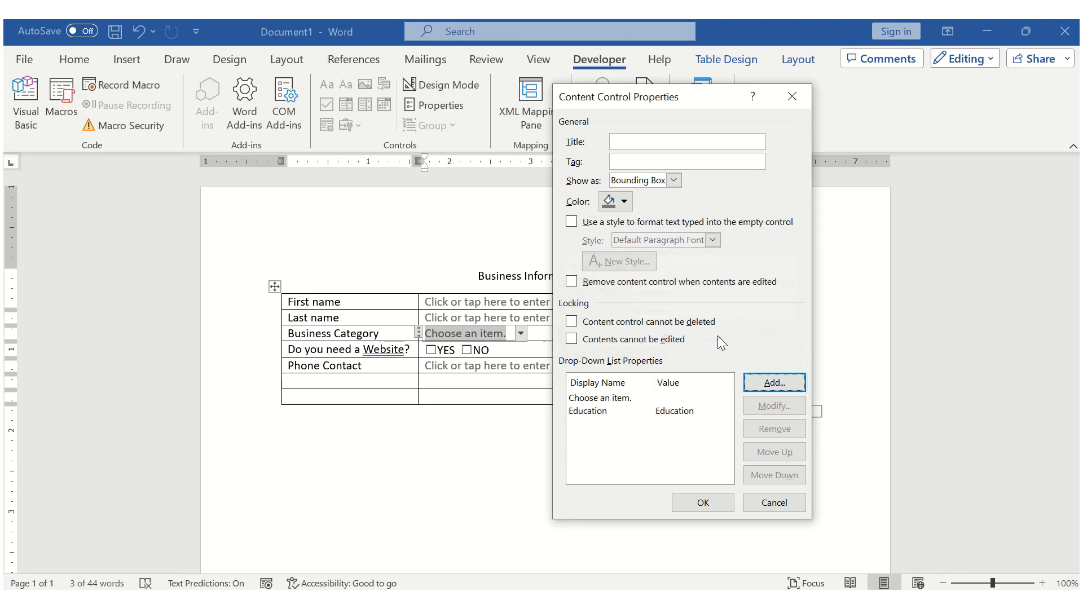
Add the choices "Technology" and "Auto" to the Business Category drop-down list, apply the properties and preview the list.
{"action": "left_click", "coordinate": [781, 383]}
{"action": "type", "text": "Tec"}
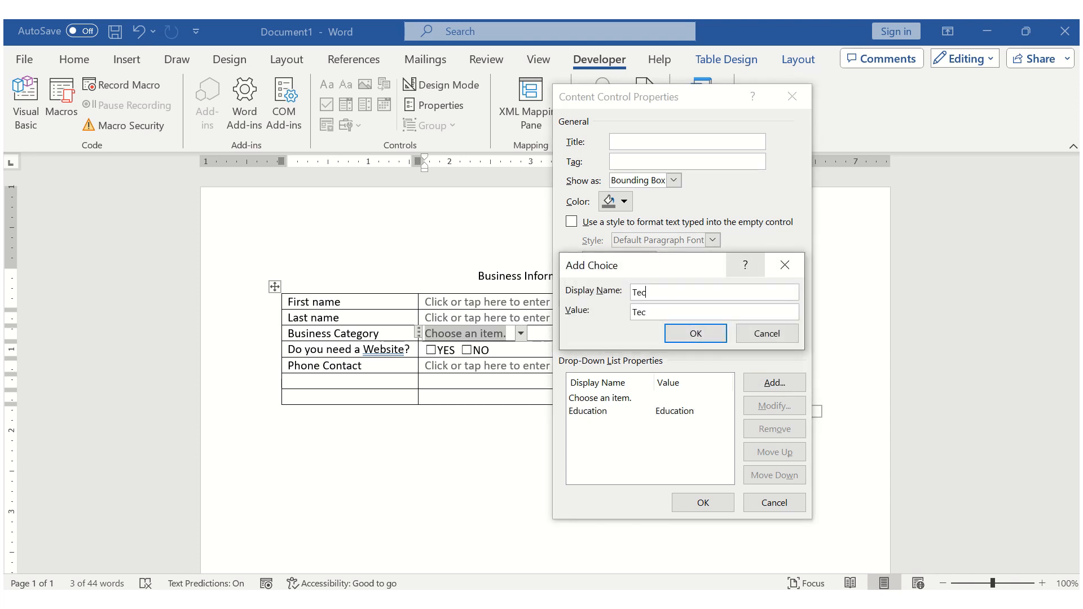
{"action": "type", "text": "hnology"}
{"action": "left_click", "coordinate": [699, 340]}
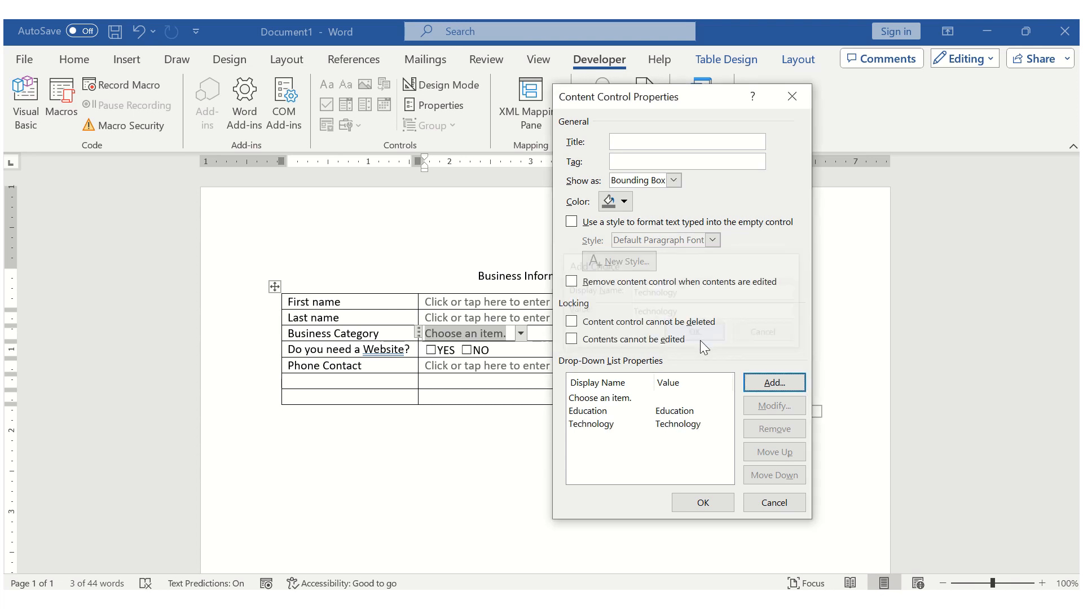
{"action": "left_click", "coordinate": [763, 381]}
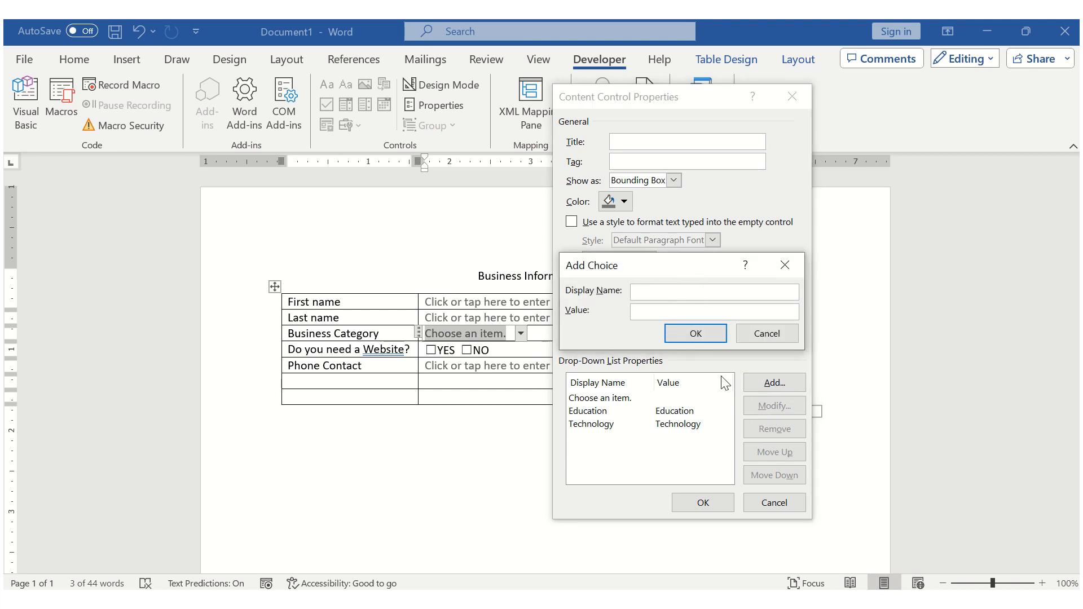
{"action": "type", "text": "Auto"}
{"action": "left_click", "coordinate": [702, 335]}
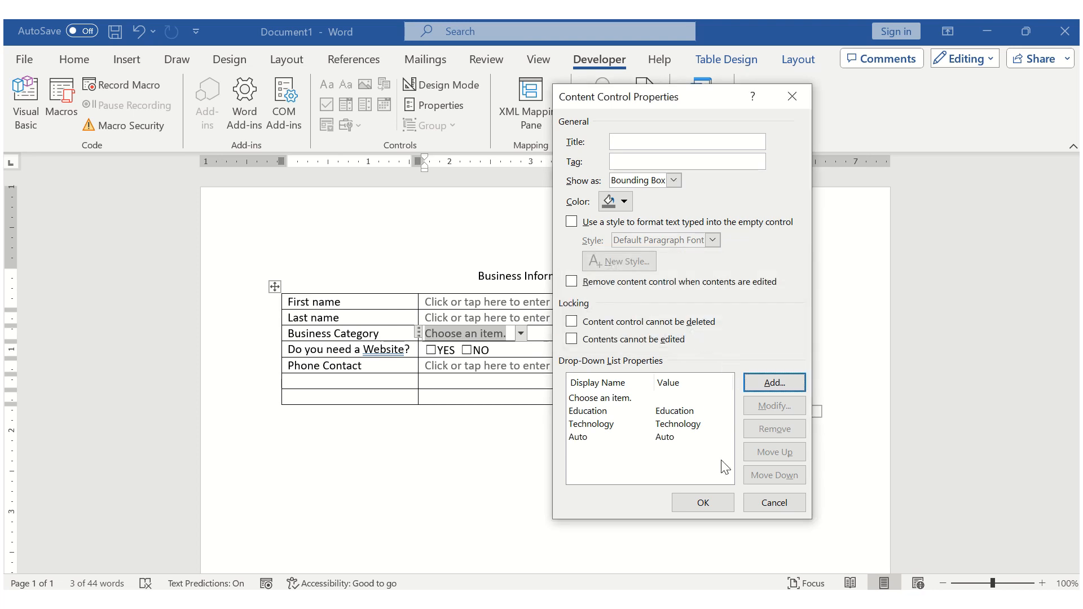
{"action": "left_click", "coordinate": [708, 506]}
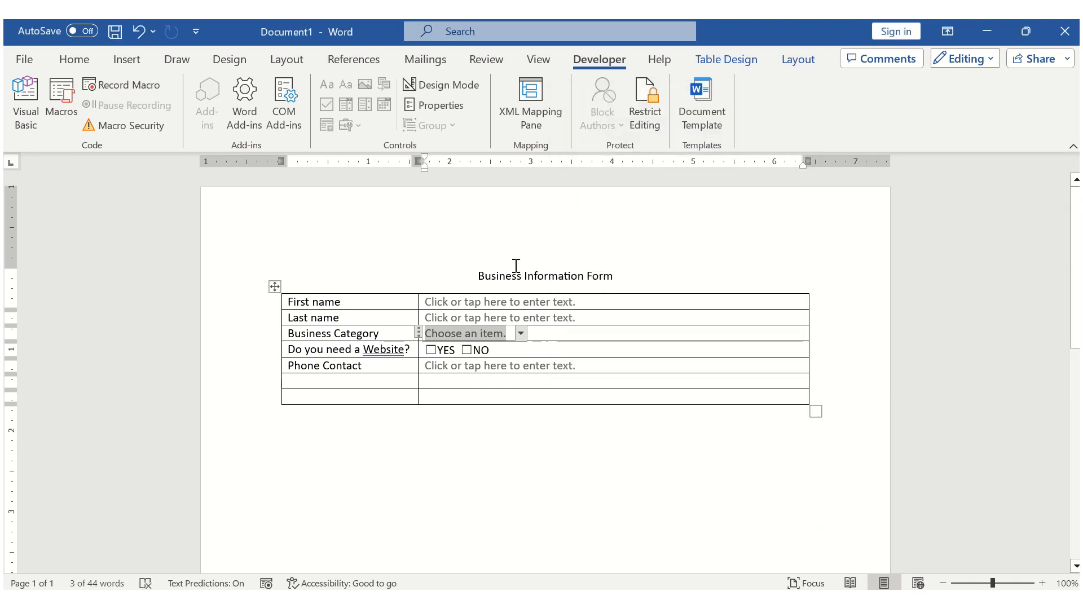
{"action": "left_click", "coordinate": [521, 335]}
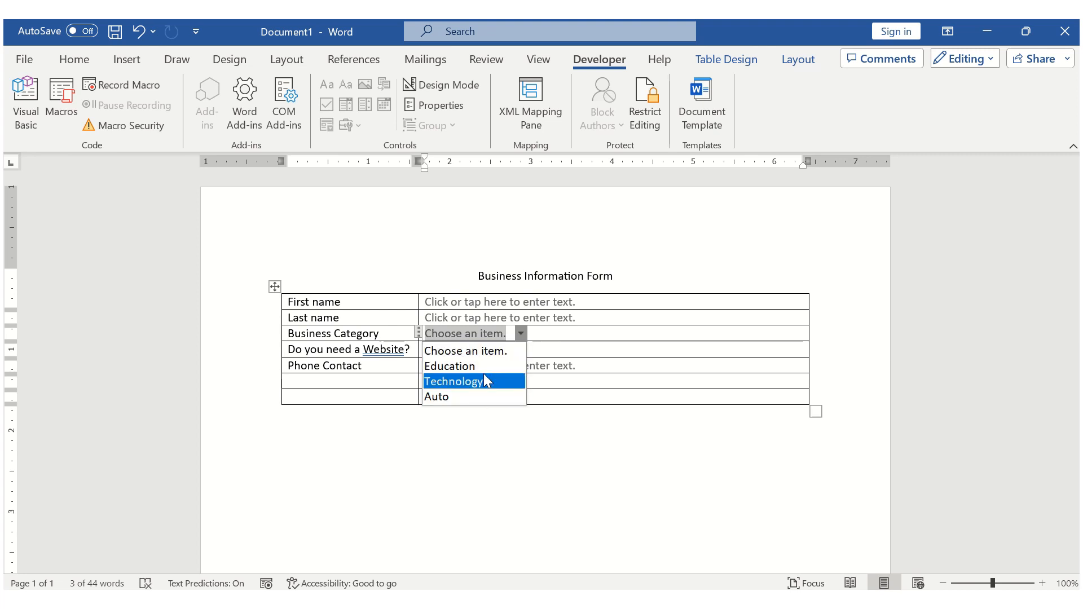
{"action": "left_click", "coordinate": [544, 299]}
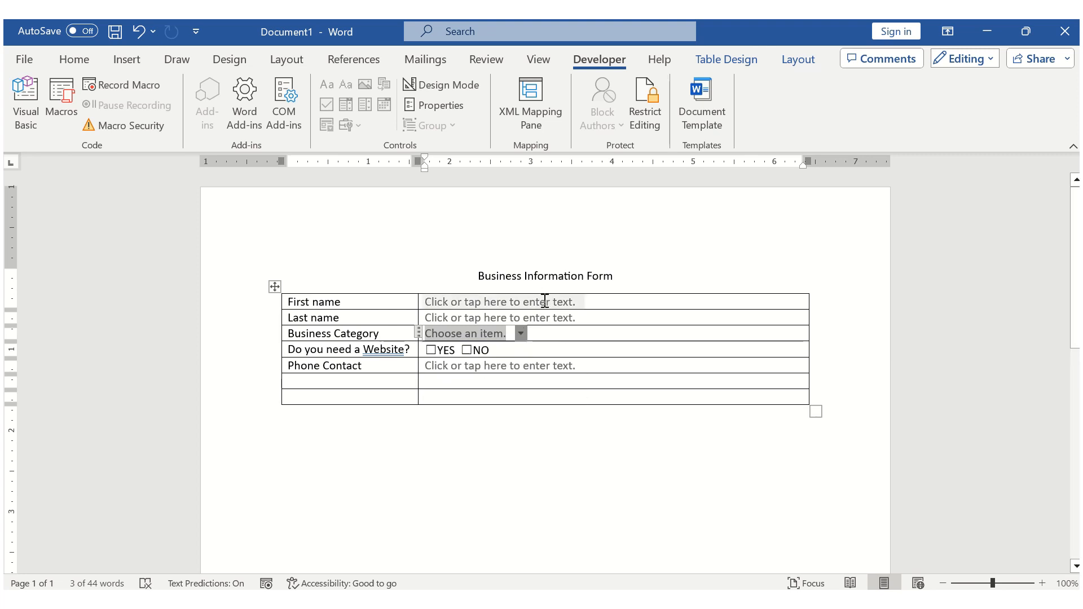
Test the text controls by entering a sample first name and last name in their answer cells.
{"action": "left_click", "coordinate": [545, 301]}
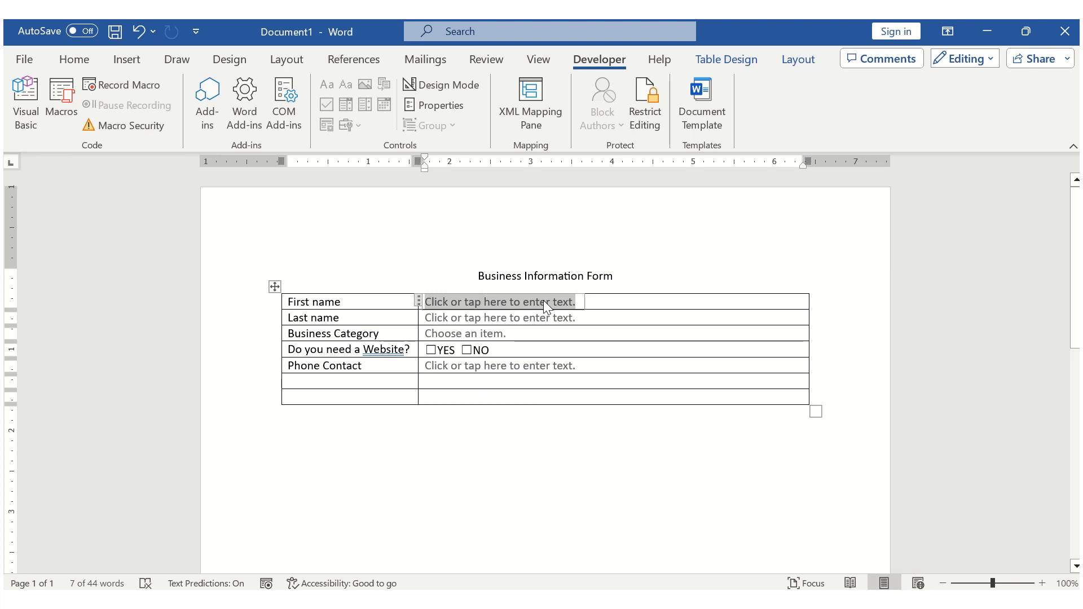
{"action": "type", "text": "J"}
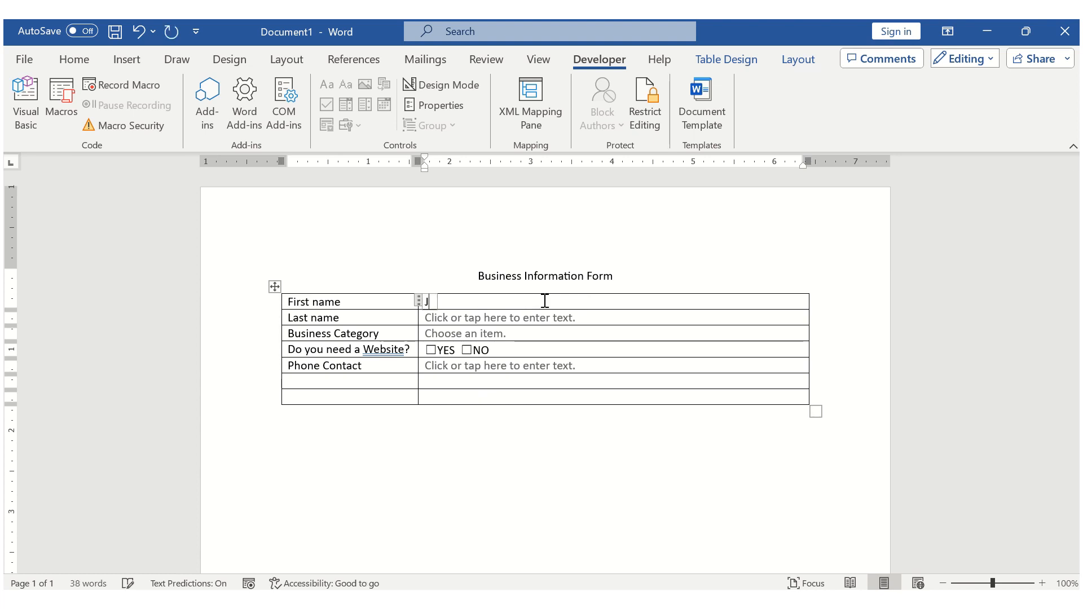
{"action": "type", "text": "ohn"}
{"action": "left_click", "coordinate": [526, 319]}
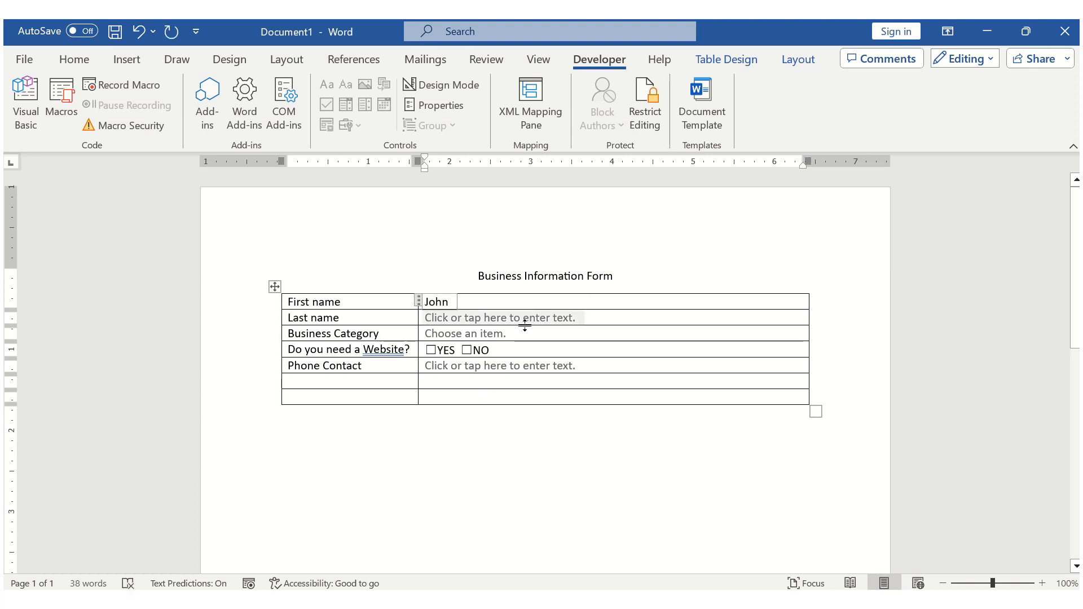
{"action": "type", "text": "B"}
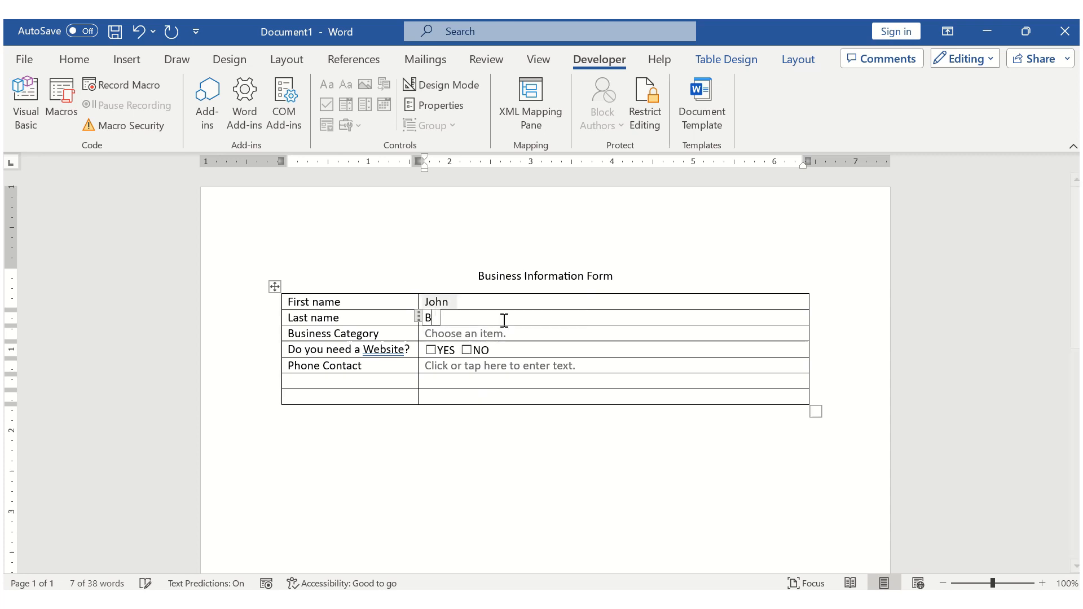
{"action": "type", "text": "rown"}
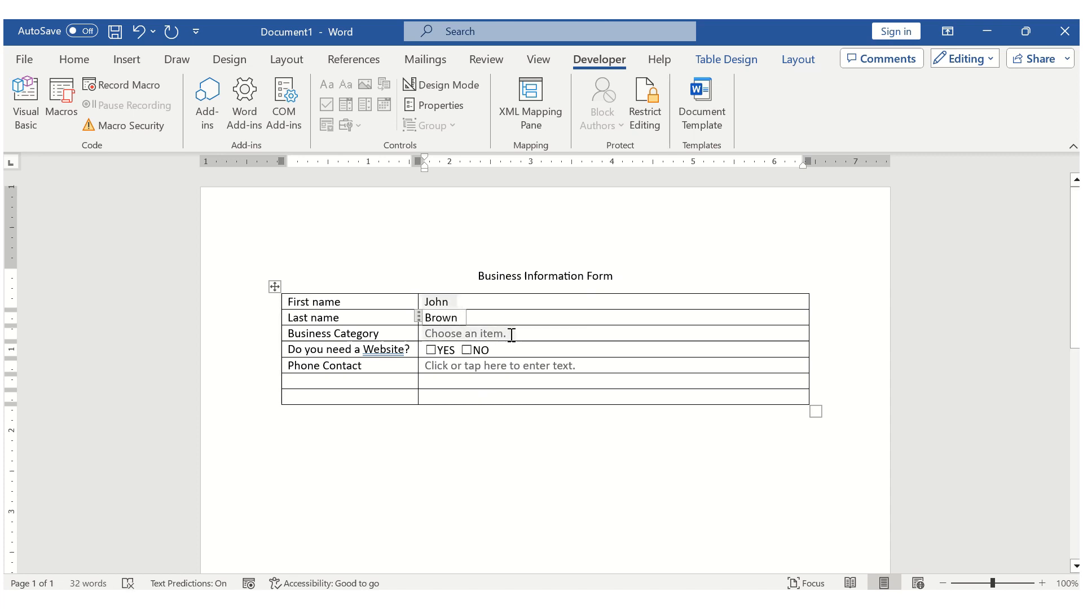
Choose "Technology" as the business category and tick "YES" for needing a website.
{"action": "left_click", "coordinate": [493, 333]}
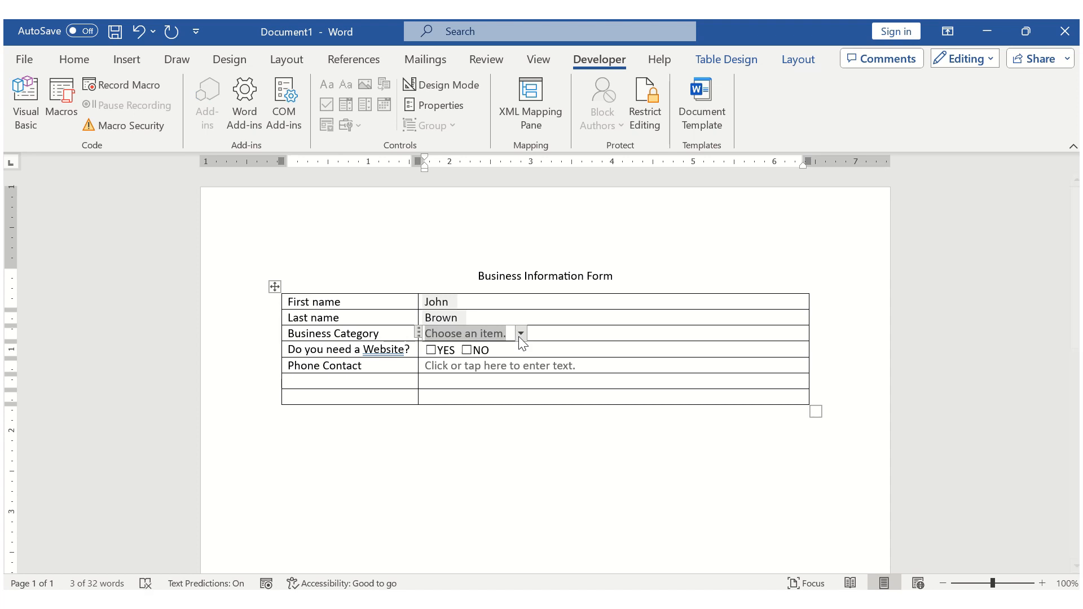
{"action": "left_click", "coordinate": [519, 333]}
{"action": "left_click", "coordinate": [489, 381]}
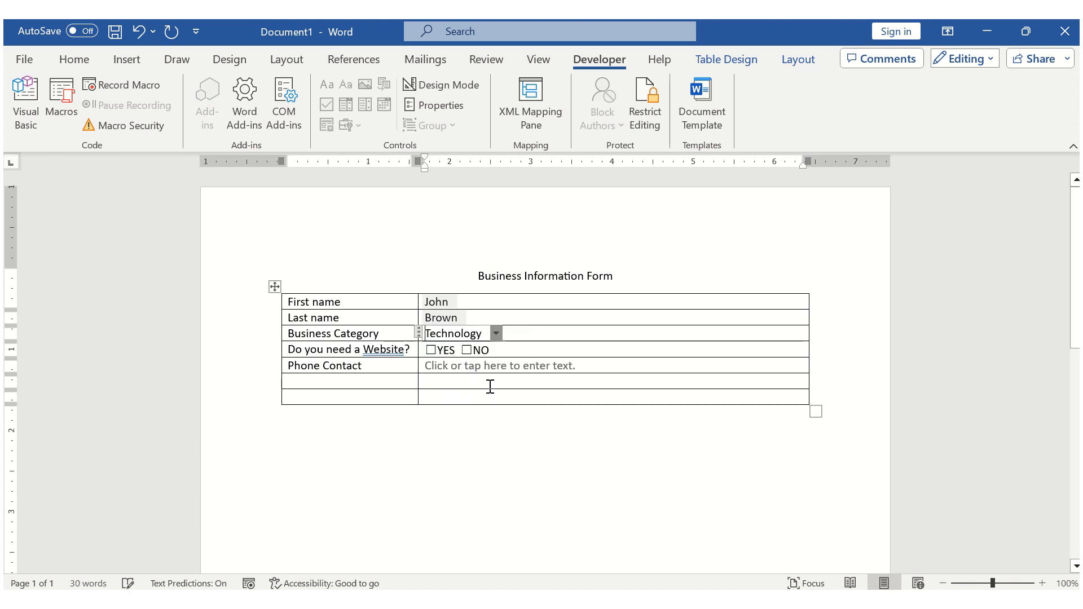
{"action": "left_click", "coordinate": [431, 349]}
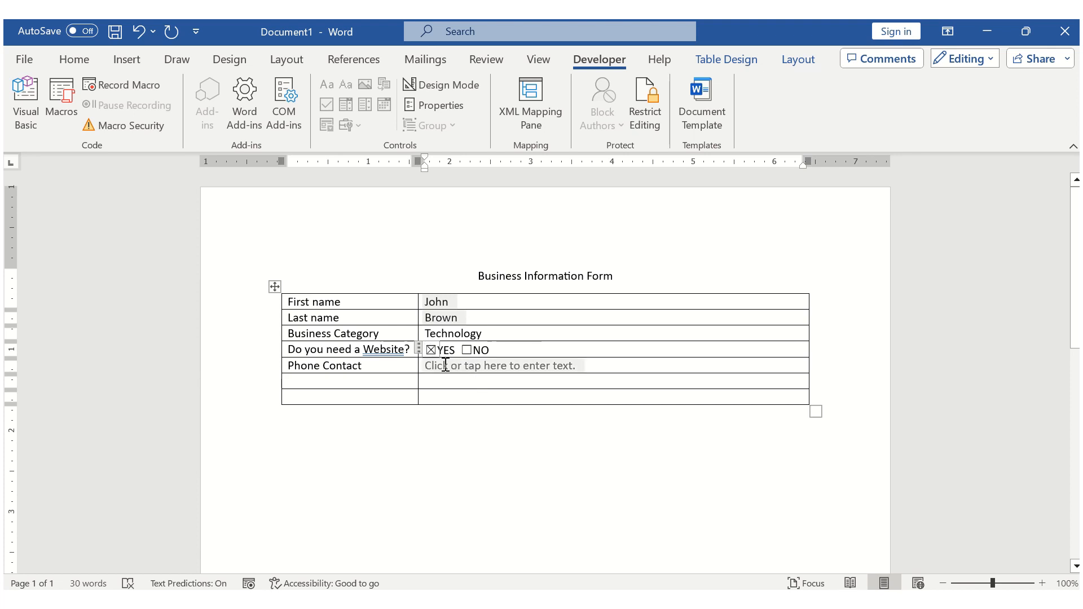
Enter a sample phone number in the "Phone Contact" answer cell and leave the table.
{"action": "left_click", "coordinate": [443, 366]}
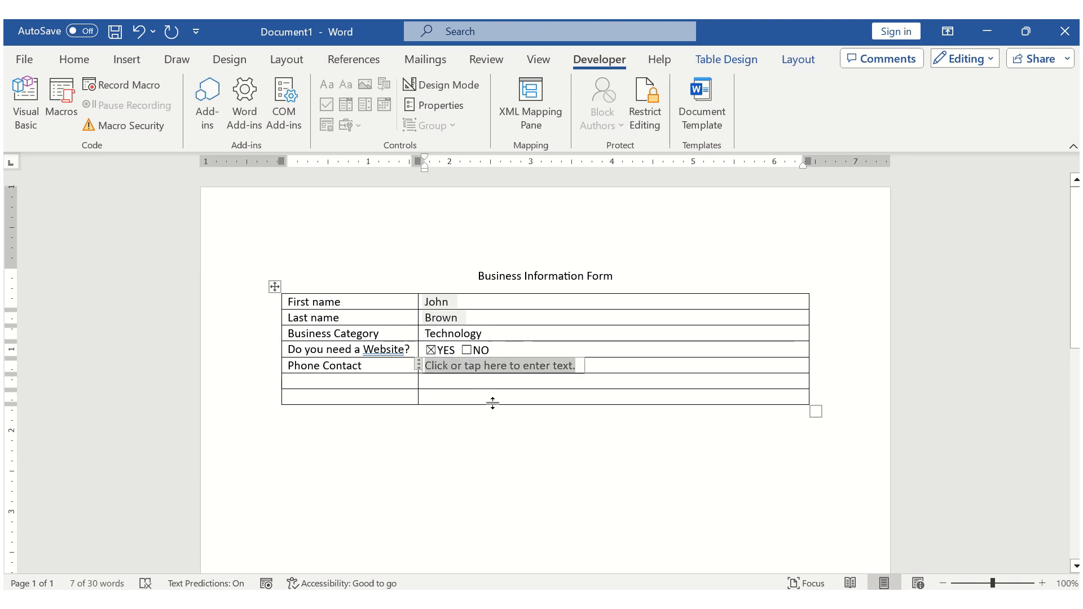
{"action": "type", "text": "12345678"}
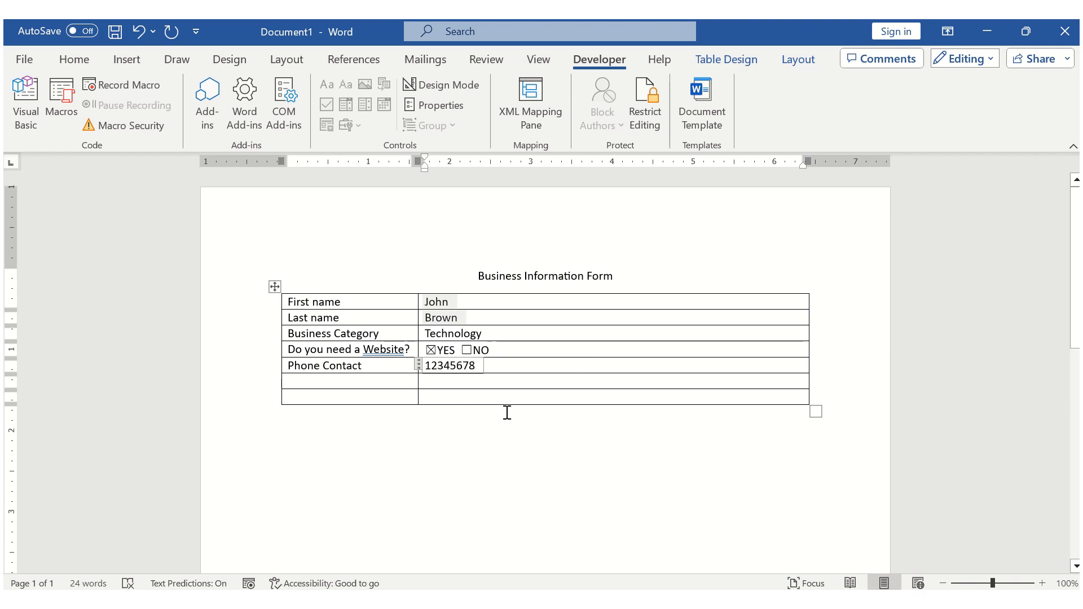
{"action": "left_click", "coordinate": [547, 384]}
{"action": "left_click", "coordinate": [553, 429]}
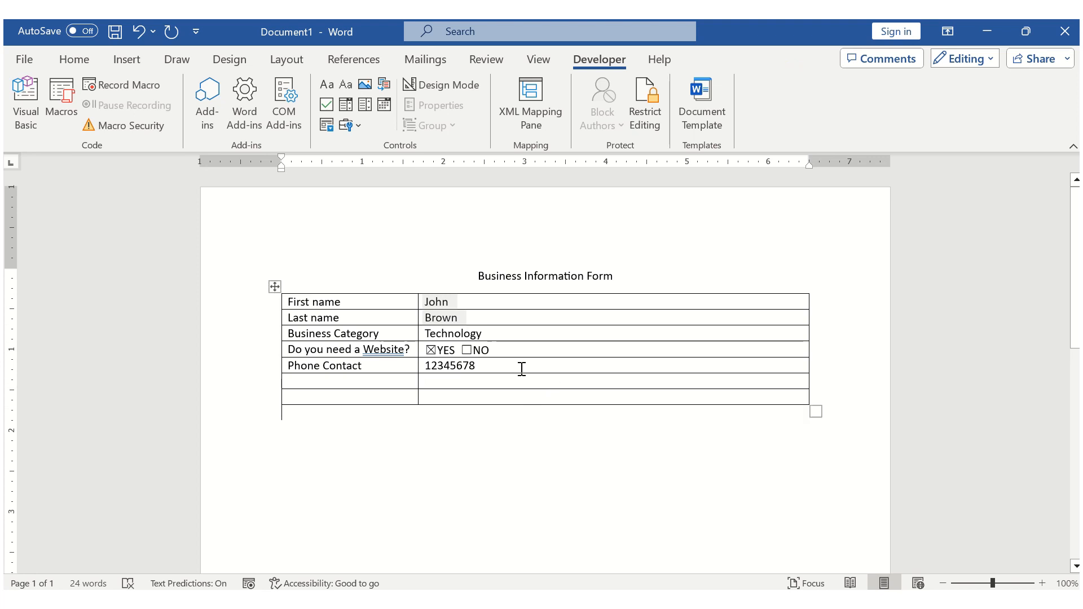